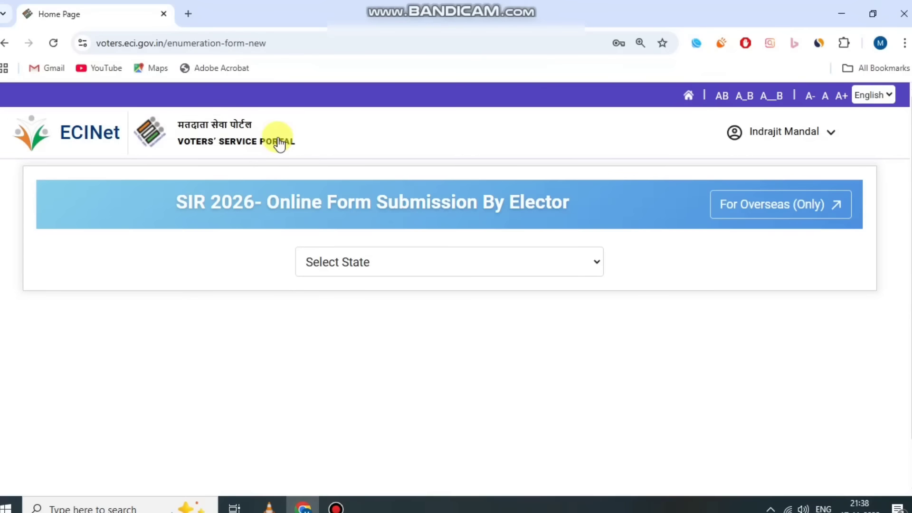
Step: Go to the portal's home page and open the Special Intensive Revision (SIR) 2026 enumeration form
{"action": "left_click", "coordinate": [277, 140]}
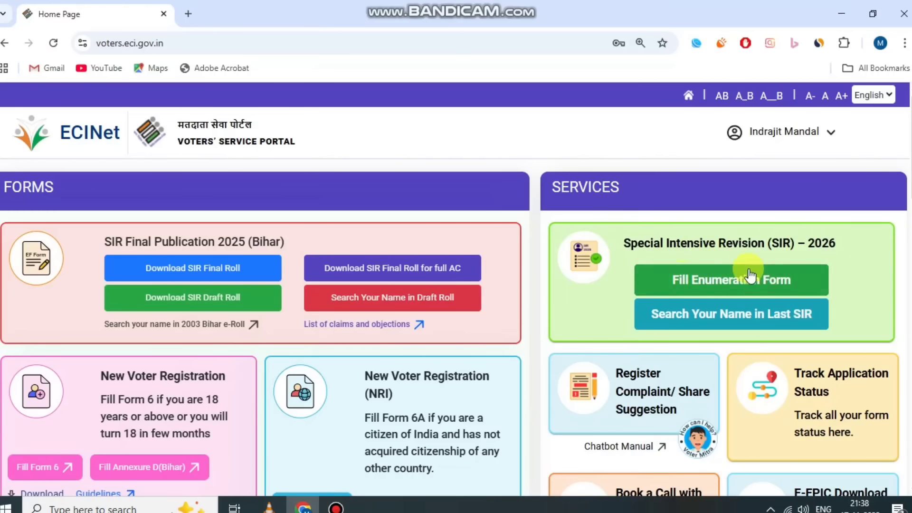
{"action": "left_click", "coordinate": [723, 285]}
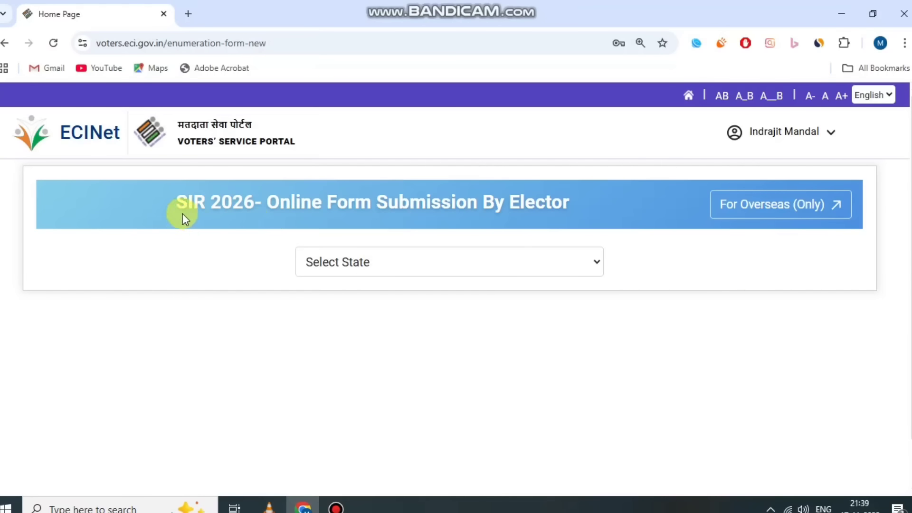
{"action": "left_click_drag", "start_coordinate": [174, 204], "coordinate": [522, 217]}
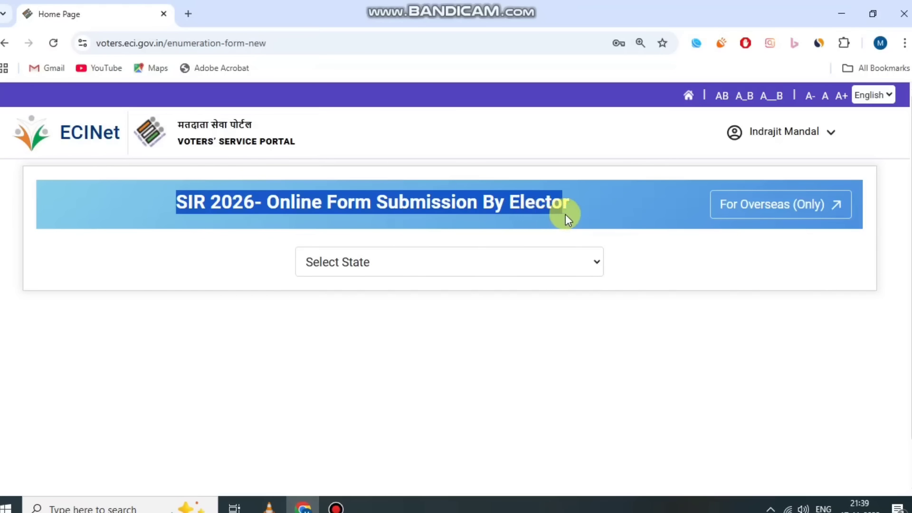
{"action": "left_click", "coordinate": [587, 211]}
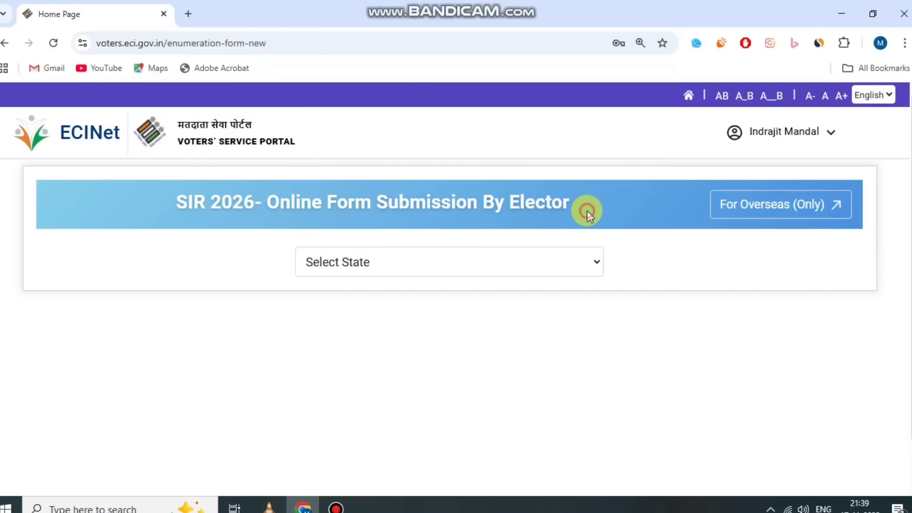
Step: Choose West Bengal as the state for the online form submission
{"action": "left_click", "coordinate": [403, 262]}
{"action": "scroll", "coordinate": [413, 221], "scroll_direction": "down", "scroll_amount": 1}
{"action": "scroll", "coordinate": [412, 216], "scroll_direction": "up", "scroll_amount": 1}
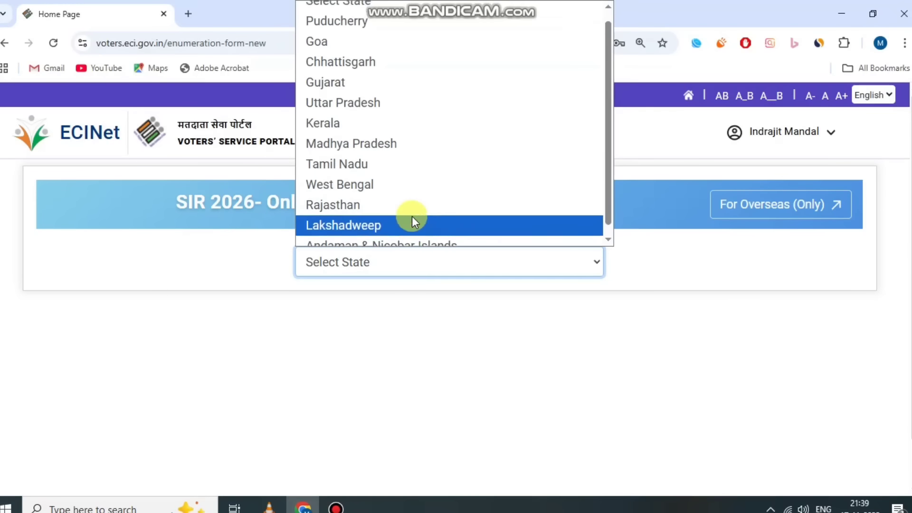
{"action": "left_click", "coordinate": [398, 190]}
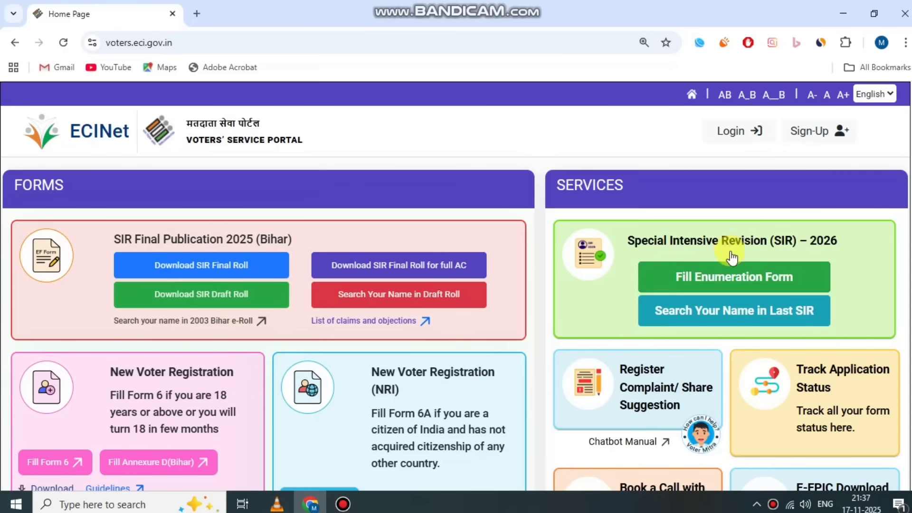
Step: Look over the Sign-Up form for Indian resident electors and open the Login form
{"action": "left_click_drag", "start_coordinate": [615, 242], "coordinate": [781, 238]}
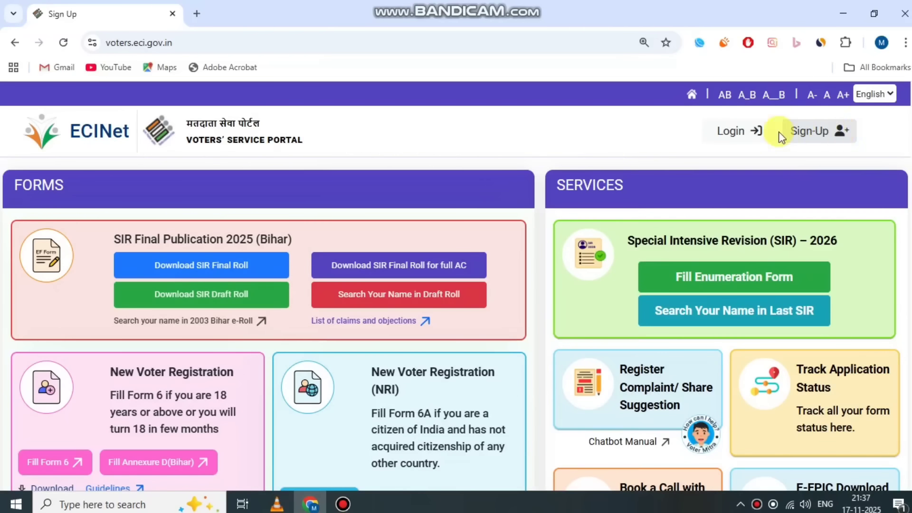
{"action": "left_click", "coordinate": [747, 135]}
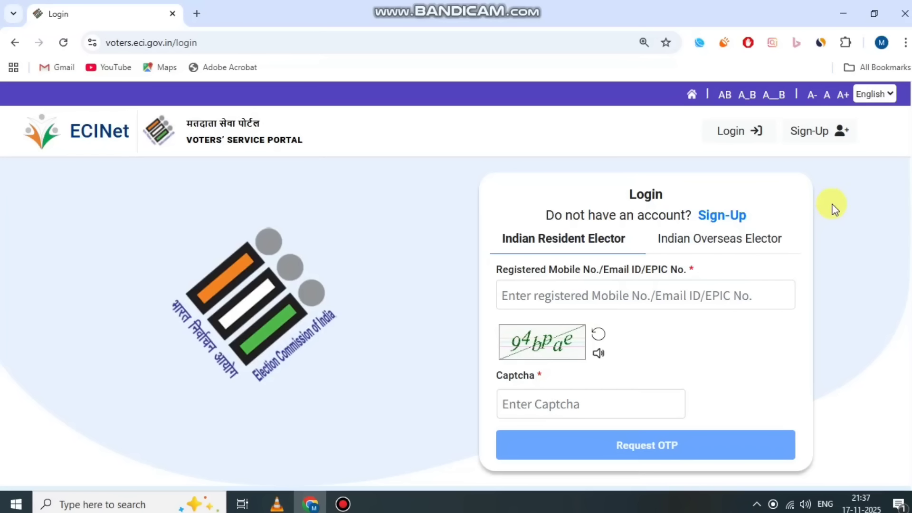
{"action": "left_click", "coordinate": [823, 134]}
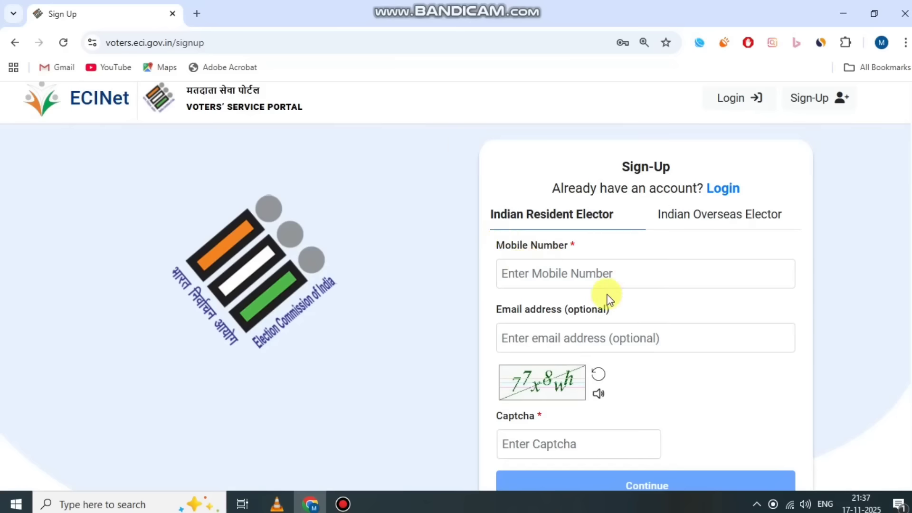
{"action": "scroll", "coordinate": [634, 403], "scroll_direction": "down", "scroll_amount": 2}
{"action": "scroll", "coordinate": [699, 397], "scroll_direction": "up", "scroll_amount": 3}
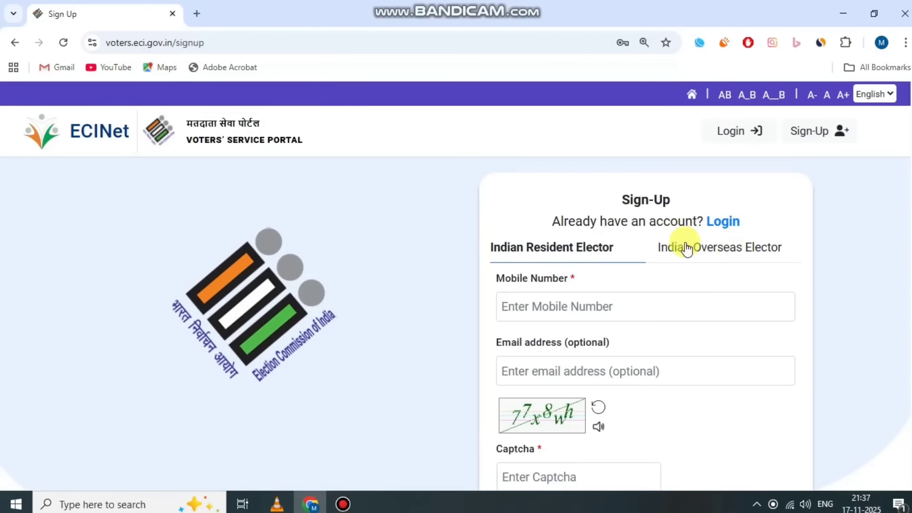
{"action": "left_click", "coordinate": [741, 136]}
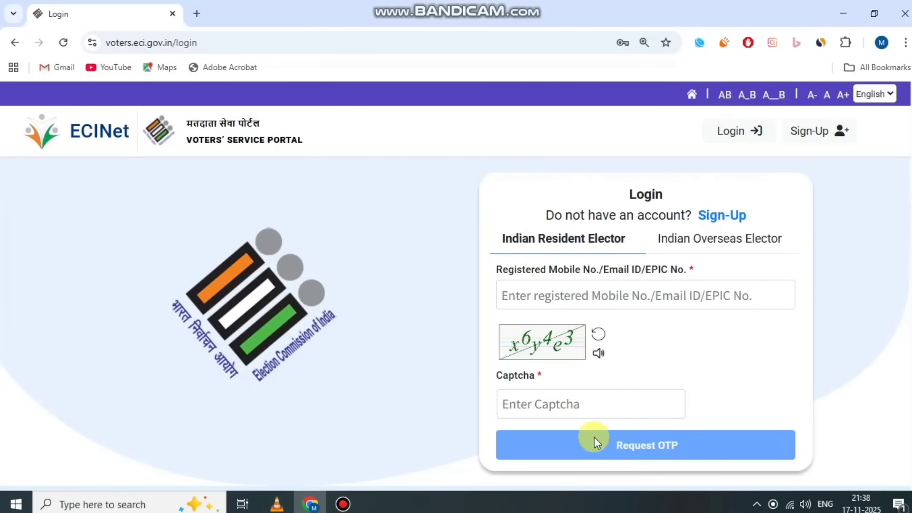
{"action": "left_click", "coordinate": [342, 503]}
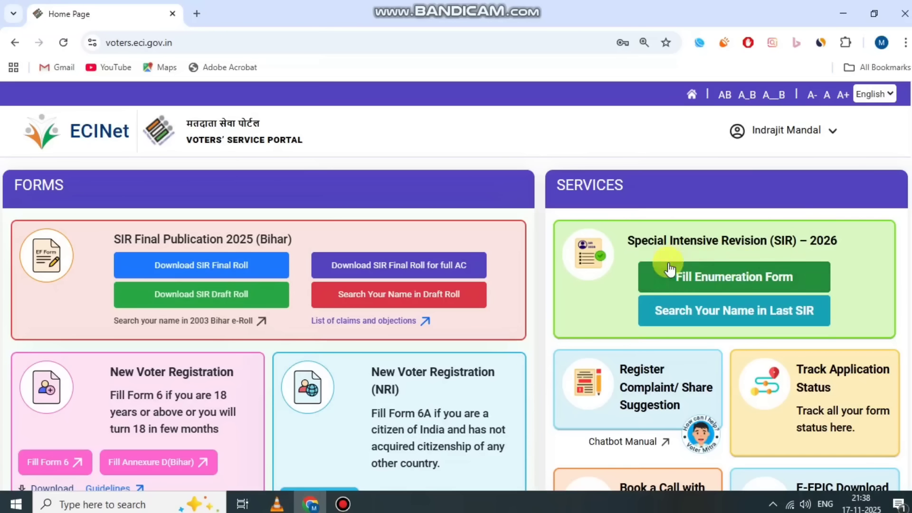
Step: Open the enumeration form of the Special Intensive Revision (SIR) 2026 service
{"action": "left_click", "coordinate": [726, 280]}
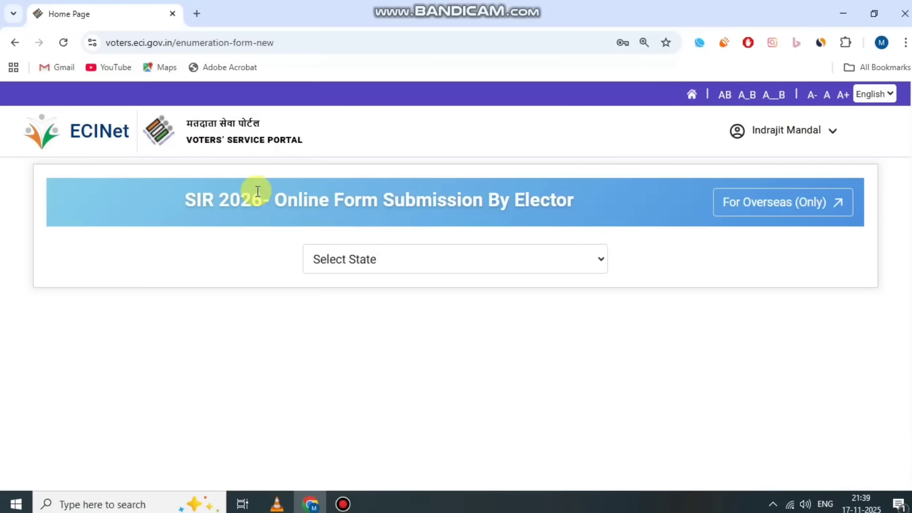
{"action": "left_click_drag", "start_coordinate": [180, 200], "coordinate": [531, 213]}
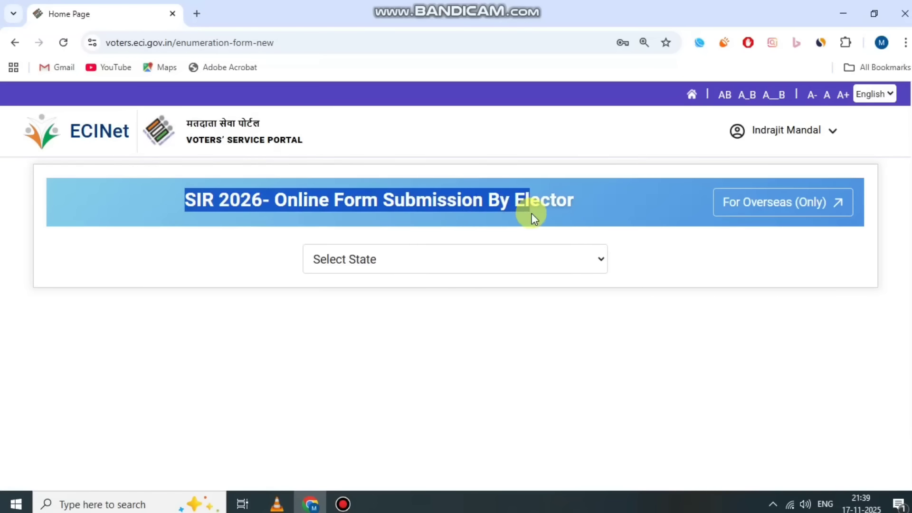
{"action": "left_click", "coordinate": [590, 209]}
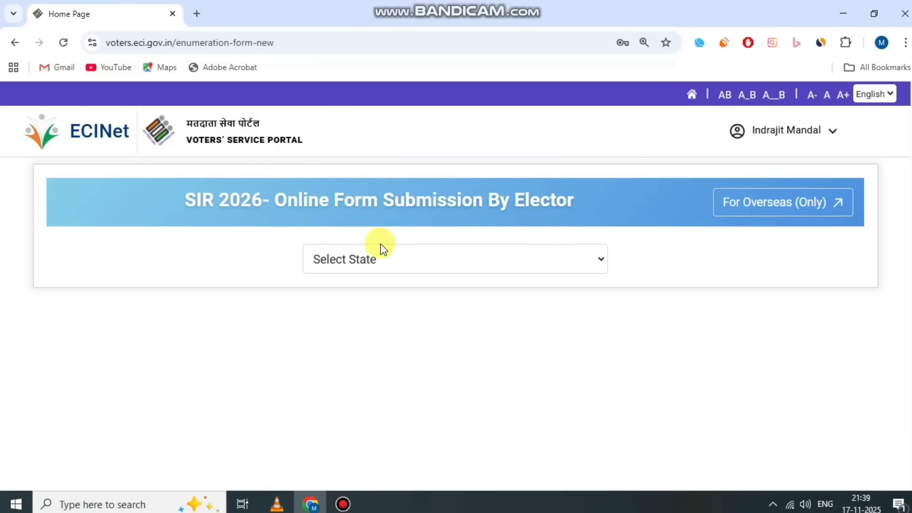
Step: Select West Bengal as the state on the SIR 2026 online form
{"action": "left_click", "coordinate": [408, 259]}
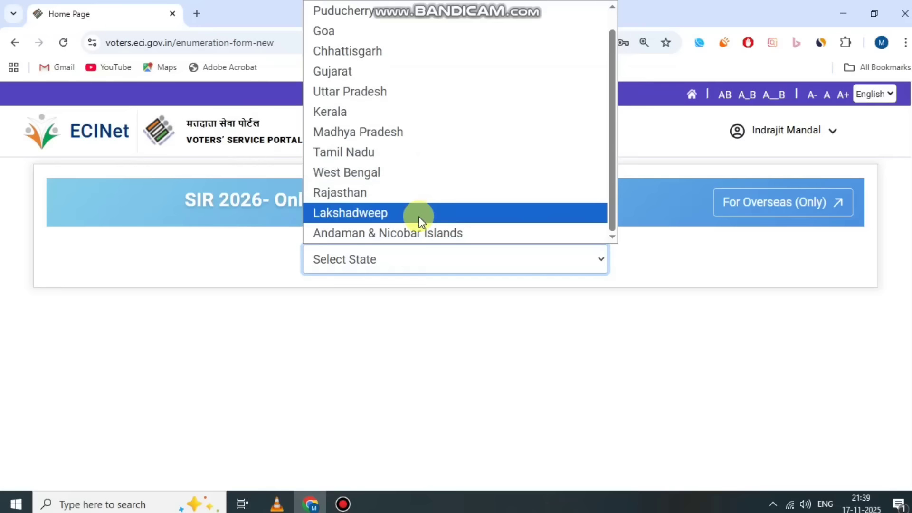
{"action": "scroll", "coordinate": [419, 214], "scroll_direction": "up", "scroll_amount": 1}
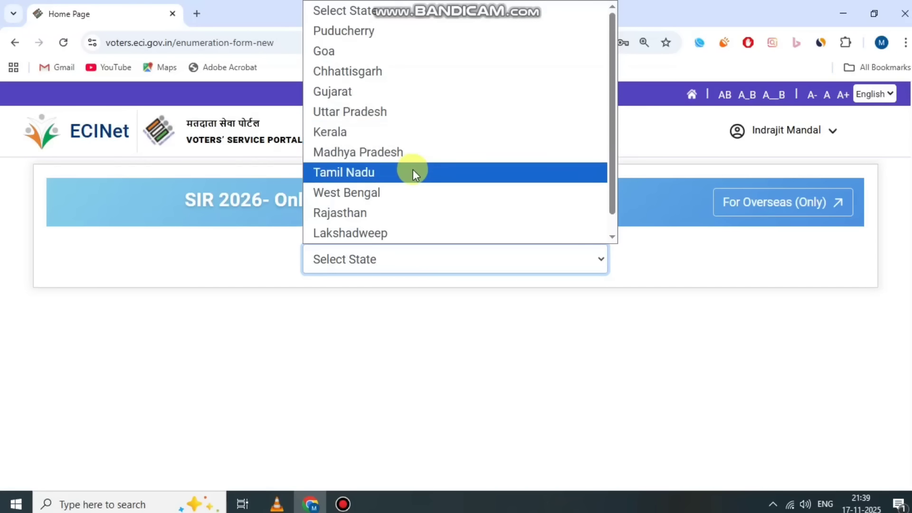
{"action": "left_click", "coordinate": [407, 191]}
{"action": "left_click", "coordinate": [272, 216]}
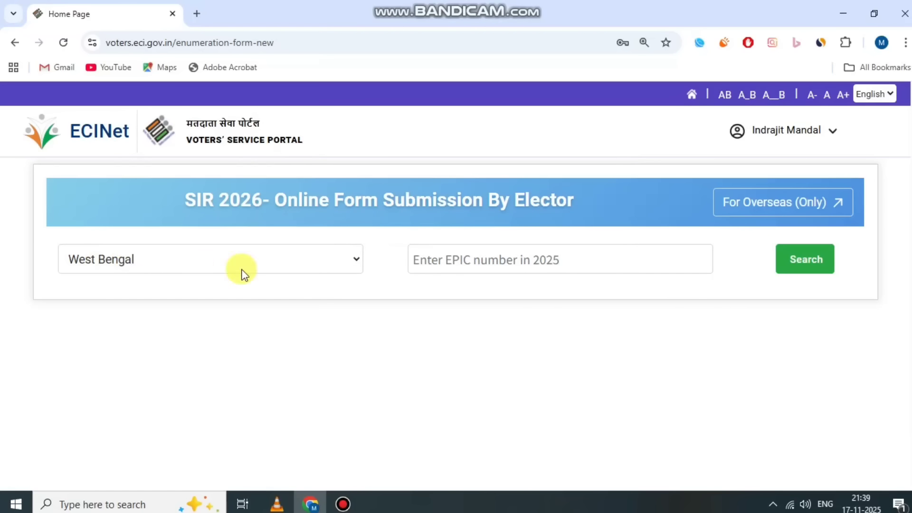
Step: Enter the elector's EPIC number and search for the prefilled elector information
{"action": "left_click", "coordinate": [447, 260]}
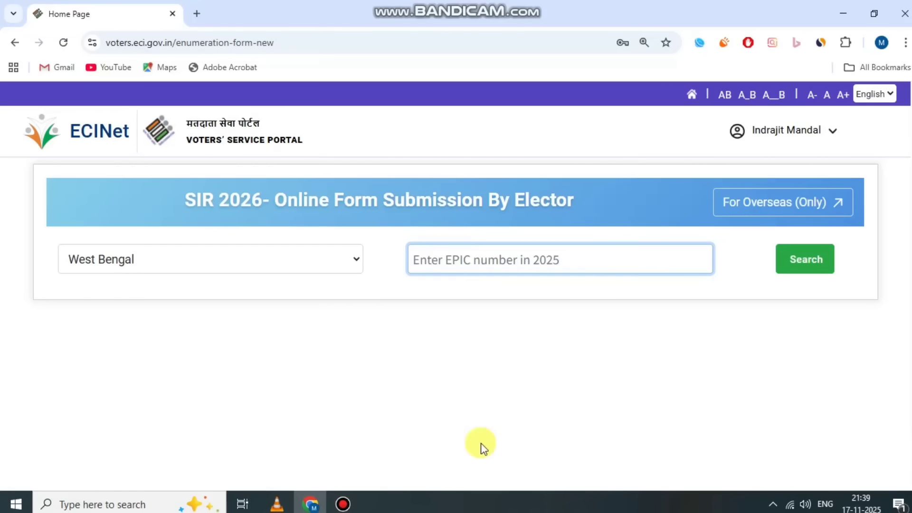
{"action": "left_click", "coordinate": [343, 503]}
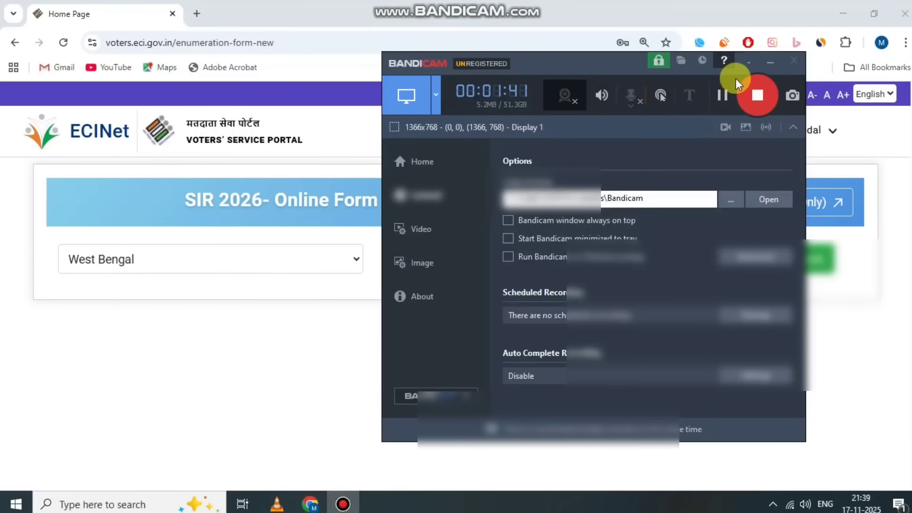
{"action": "left_click", "coordinate": [525, 18]}
{"action": "scroll", "coordinate": [650, 117], "scroll_direction": "down", "scroll_amount": 1}
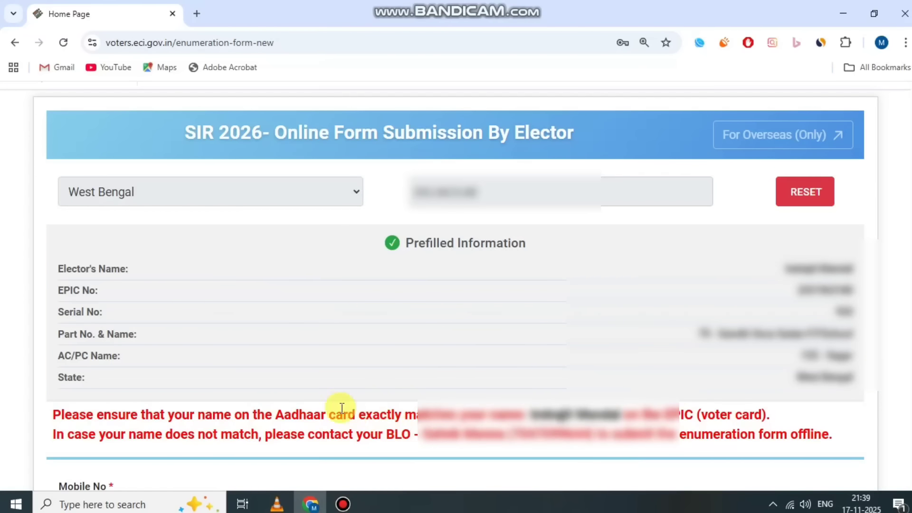
{"action": "left_click", "coordinate": [342, 504]}
{"action": "left_click", "coordinate": [721, 92]}
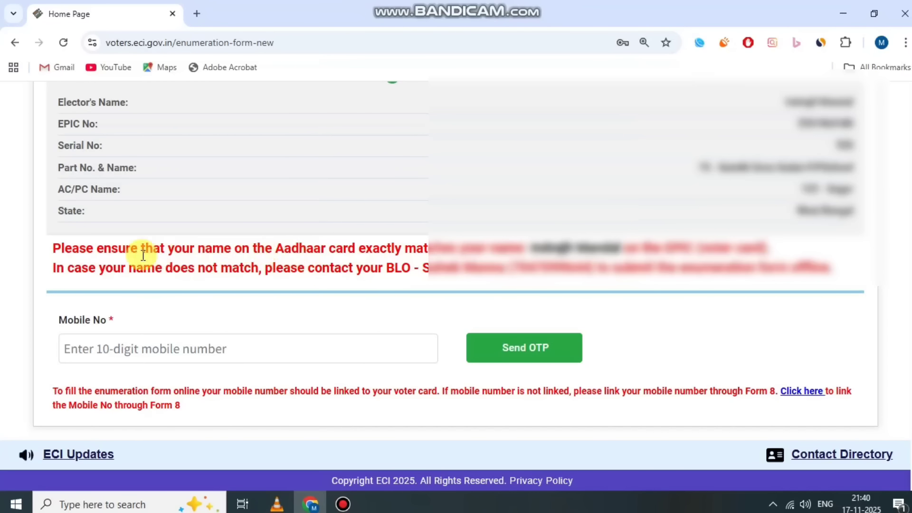
Step: Read the notices about matching the Aadhaar name and linking the mobile number through Form 8, and examine the mobile number field
{"action": "left_click_drag", "start_coordinate": [65, 244], "coordinate": [789, 260]}
{"action": "left_click", "coordinate": [782, 259]}
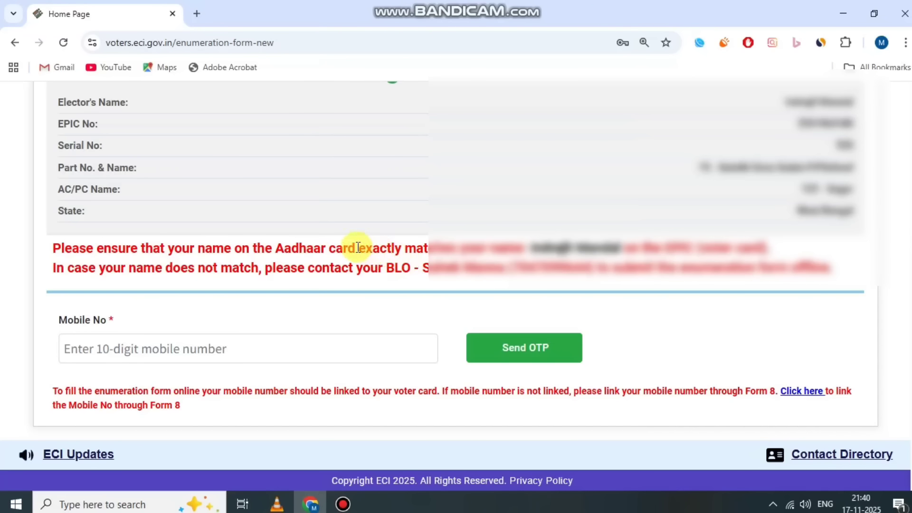
{"action": "left_click_drag", "start_coordinate": [364, 245], "coordinate": [632, 247]}
{"action": "left_click", "coordinate": [534, 246]}
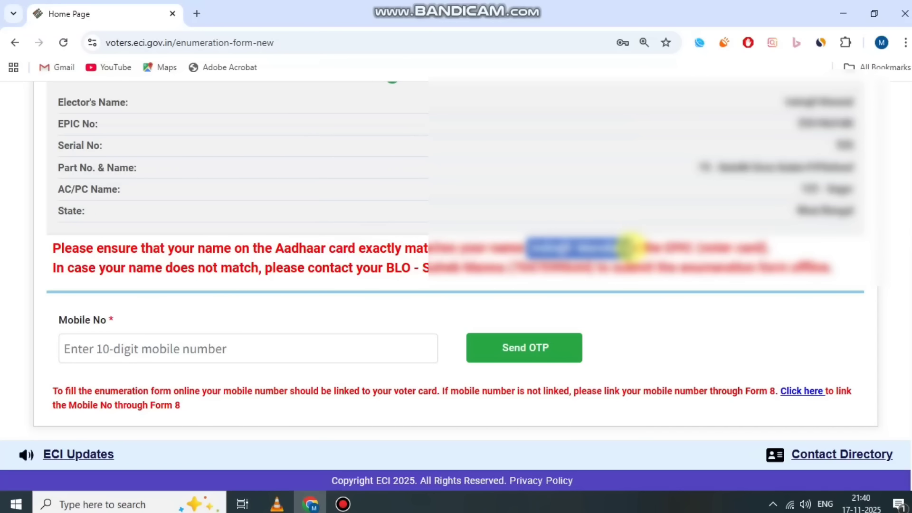
{"action": "left_click", "coordinate": [597, 245]}
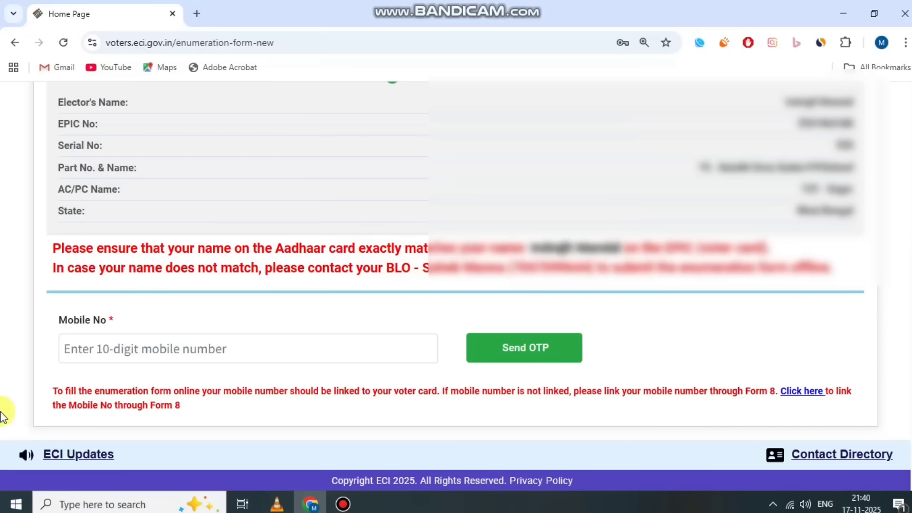
{"action": "left_click_drag", "start_coordinate": [51, 394], "coordinate": [199, 408]}
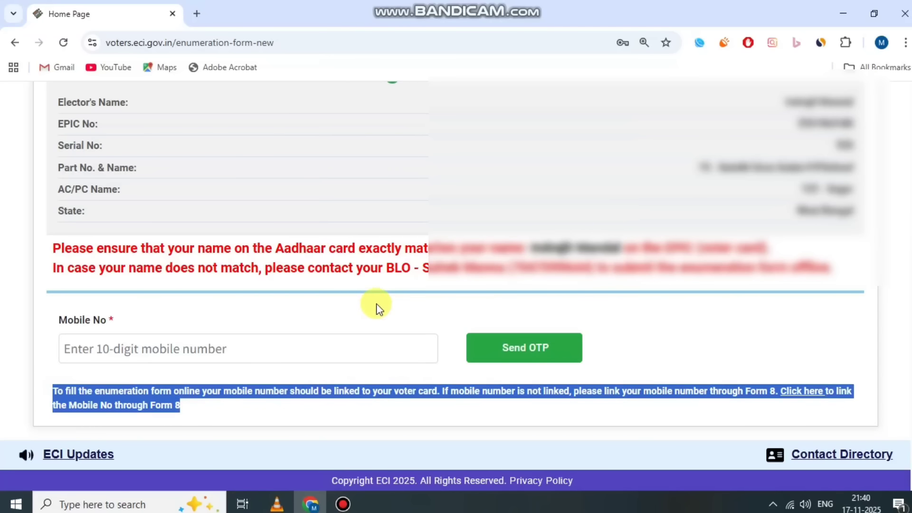
{"action": "left_click", "coordinate": [395, 276]}
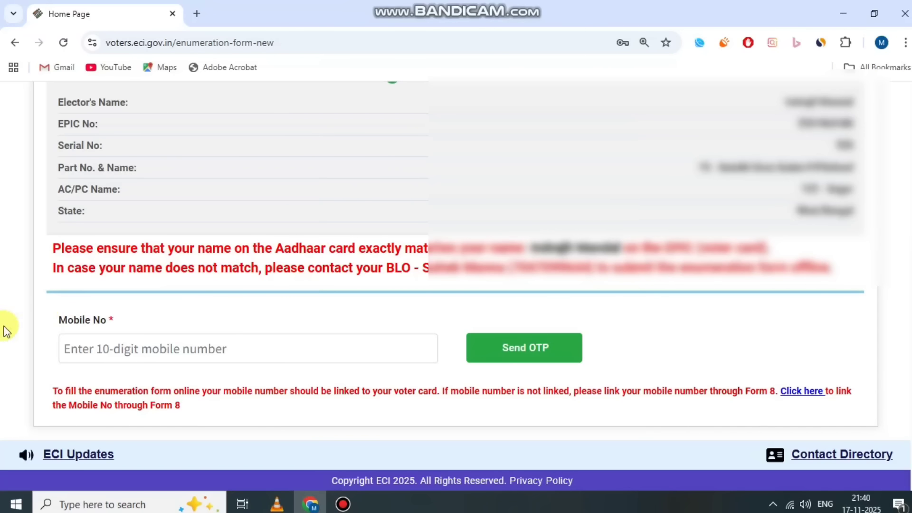
{"action": "left_click_drag", "start_coordinate": [58, 321], "coordinate": [125, 327]}
{"action": "left_click", "coordinate": [124, 325]}
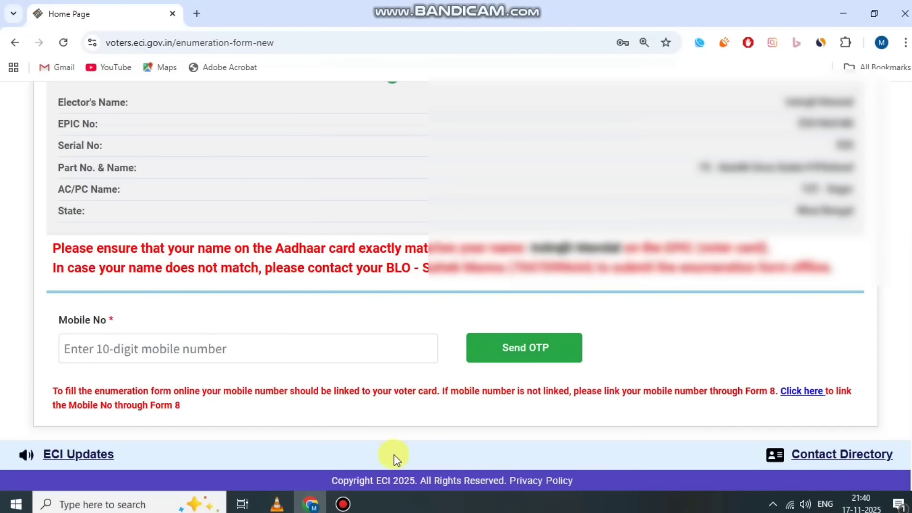
Step: Request an OTP for the elector's linked mobile number and verify it with the received code
{"action": "left_click", "coordinate": [343, 504]}
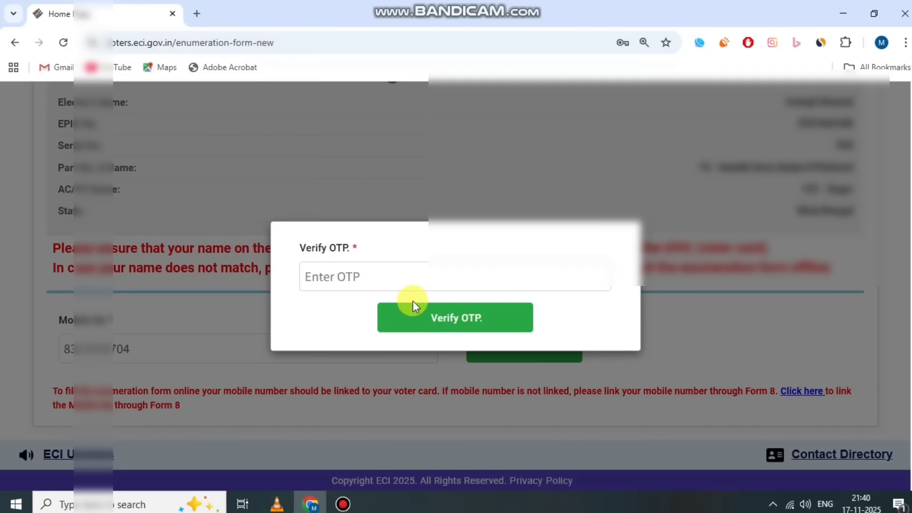
{"action": "left_click", "coordinate": [426, 281]}
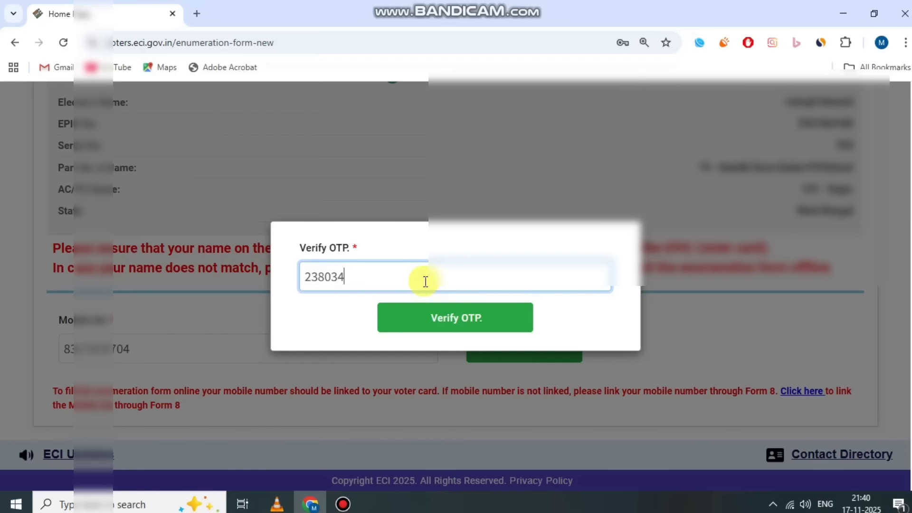
{"action": "left_click", "coordinate": [436, 309]}
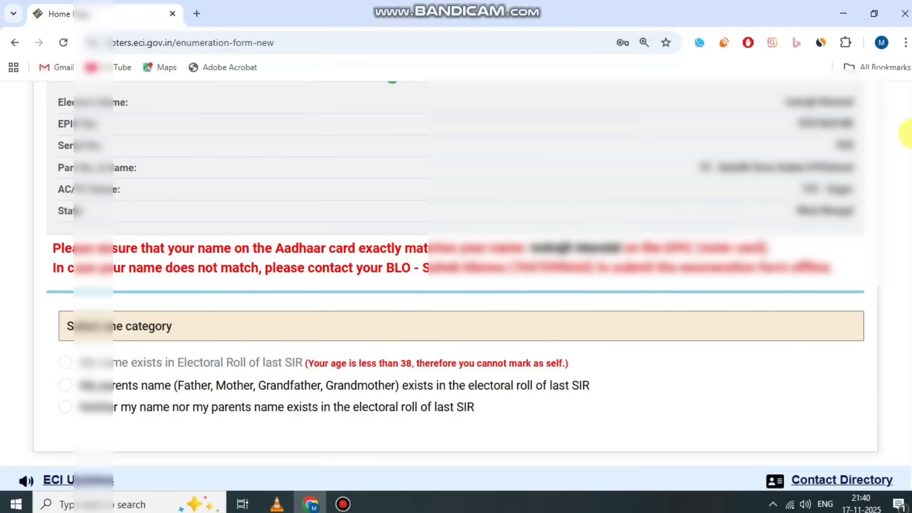
Step: Read the three category options about the elector's or parents' names in the last SIR electoral roll, including the age restriction
{"action": "scroll", "coordinate": [595, 151], "scroll_direction": "down", "scroll_amount": 1}
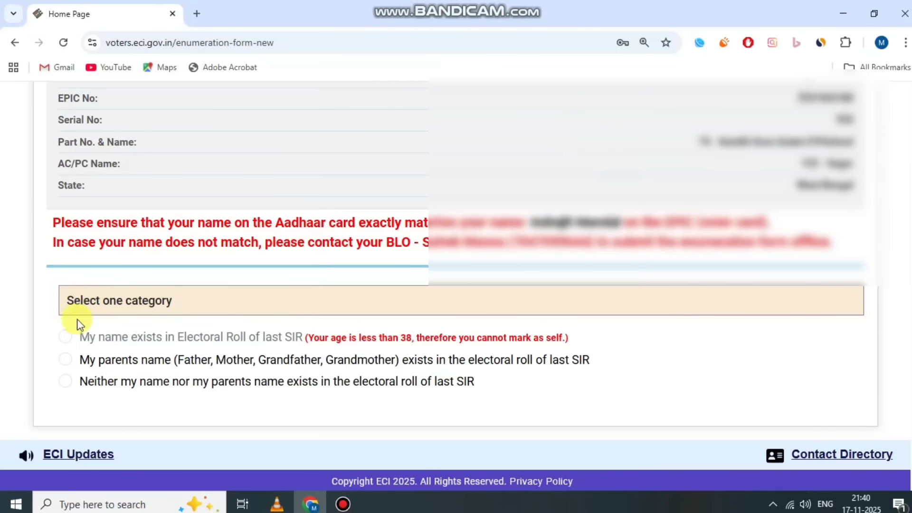
{"action": "left_click", "coordinate": [200, 301]}
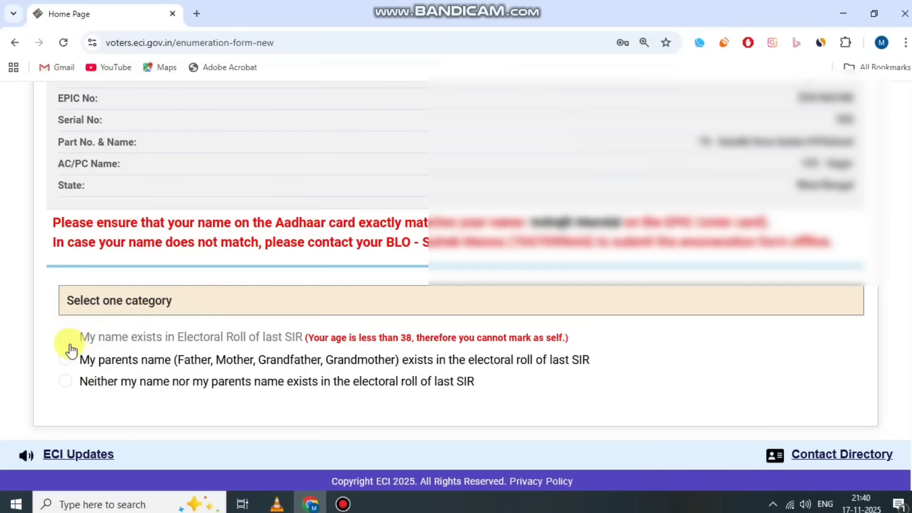
{"action": "mouse_move", "coordinate": [92, 342]}
{"action": "left_mouse_down"}
{"action": "mouse_move", "coordinate": [551, 338]}
{"action": "mouse_move", "coordinate": [87, 338]}
{"action": "left_mouse_up"}
{"action": "left_click", "coordinate": [84, 336]}
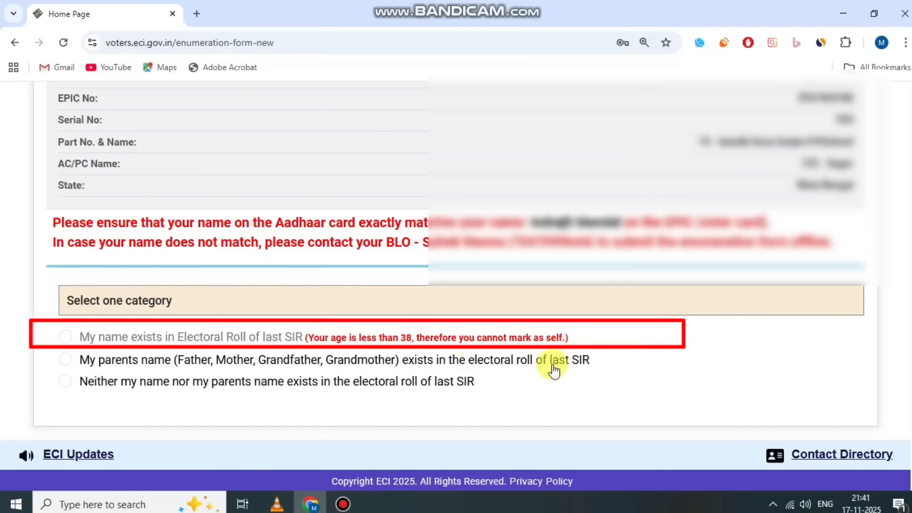
{"action": "left_click_drag", "start_coordinate": [82, 338], "coordinate": [244, 333]}
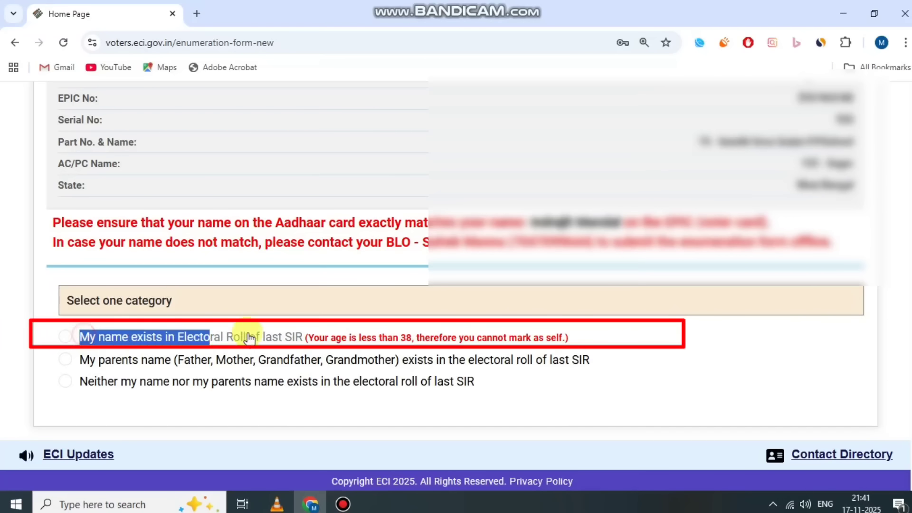
{"action": "left_click", "coordinate": [304, 328]}
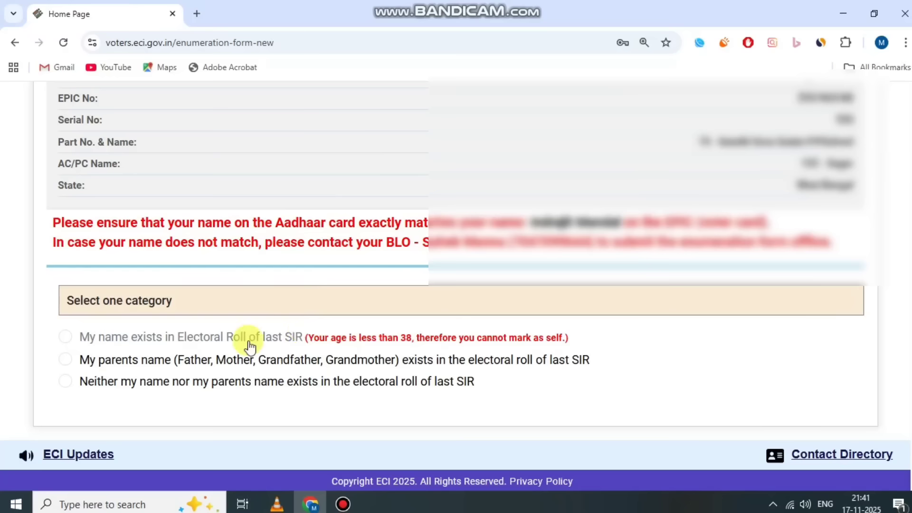
{"action": "left_click_drag", "start_coordinate": [113, 370], "coordinate": [590, 373]}
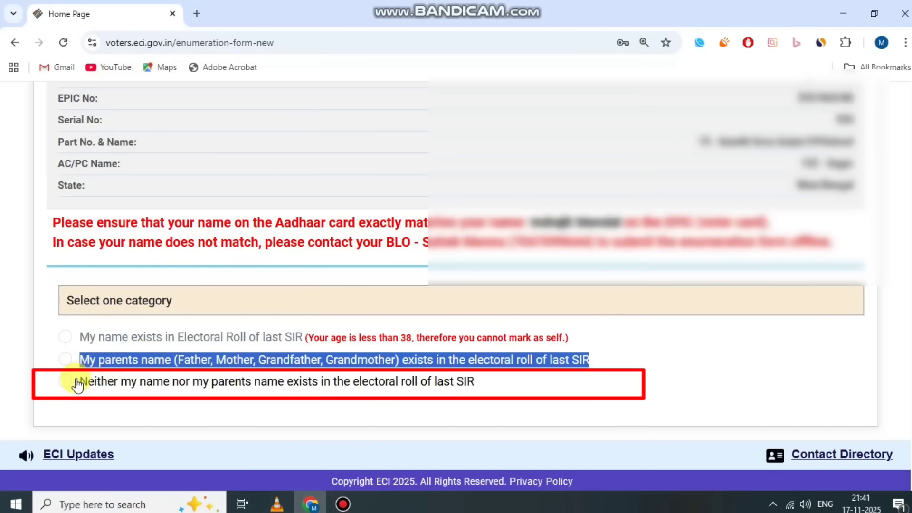
{"action": "left_click_drag", "start_coordinate": [79, 382], "coordinate": [477, 386]}
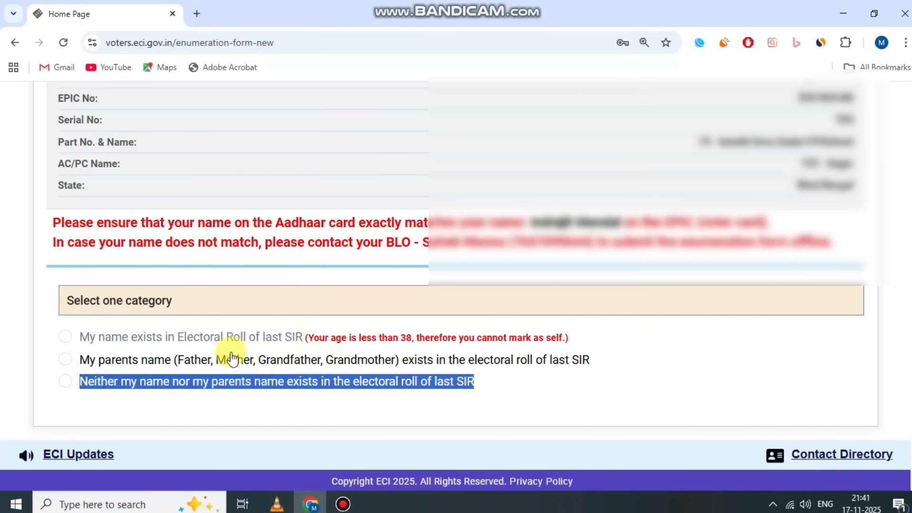
Step: Choose the category stating that the parents' name exists in the last SIR roll, and set its search state to S25-WEST BENGAL
{"action": "left_click", "coordinate": [90, 364]}
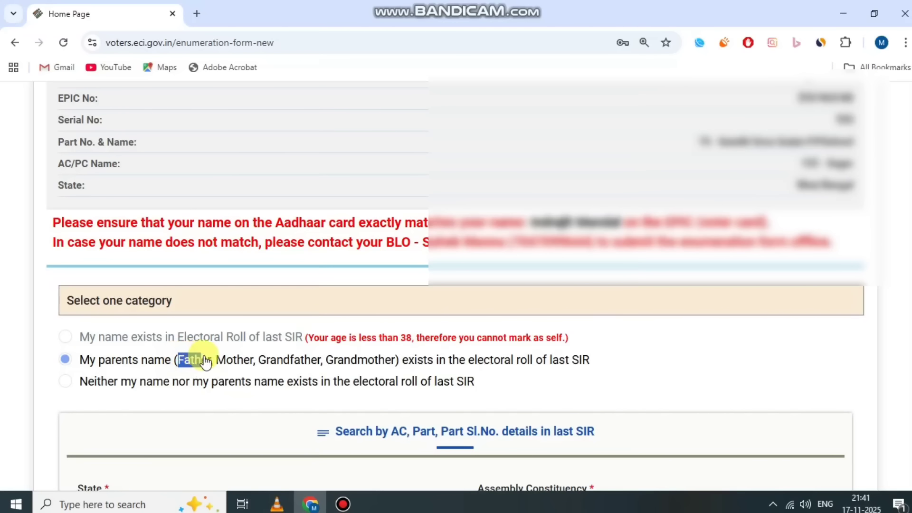
{"action": "scroll", "coordinate": [626, 318], "scroll_direction": "down", "scroll_amount": 5}
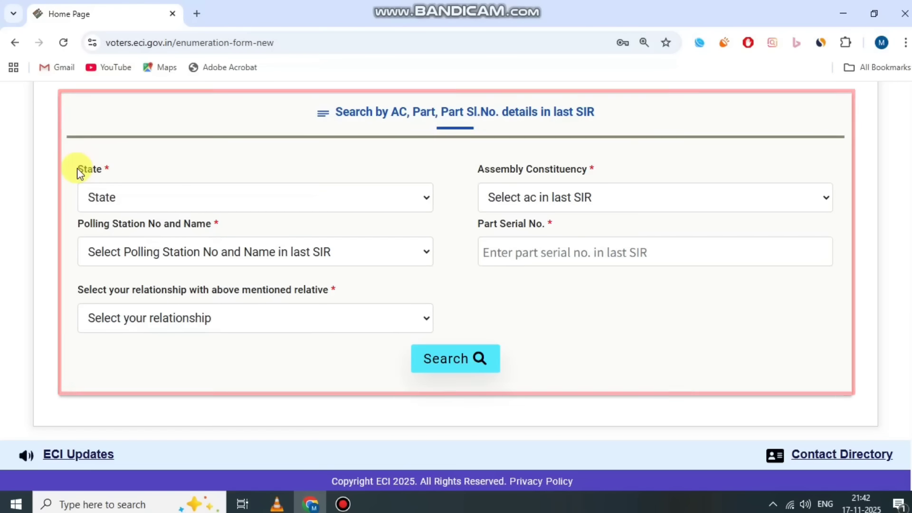
{"action": "left_click_drag", "start_coordinate": [79, 172], "coordinate": [179, 190]}
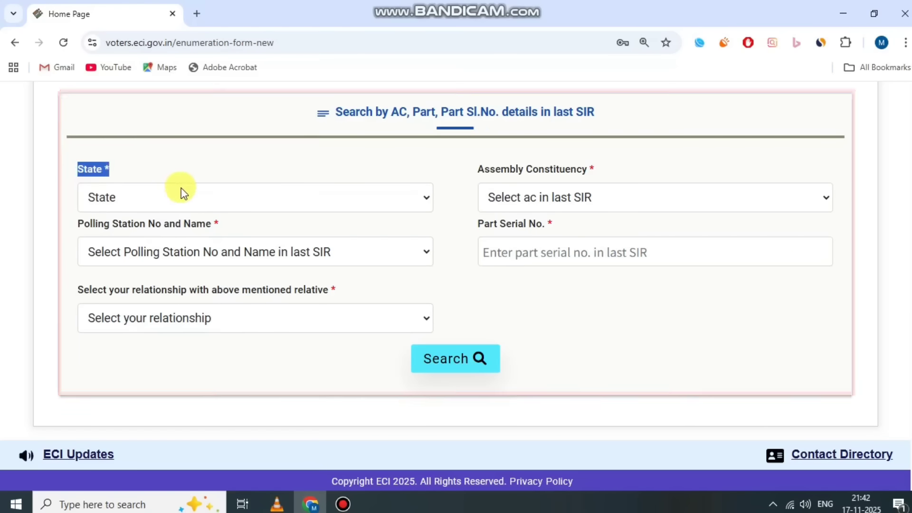
{"action": "left_click", "coordinate": [208, 201]}
{"action": "scroll", "coordinate": [223, 294], "scroll_direction": "down", "scroll_amount": 10}
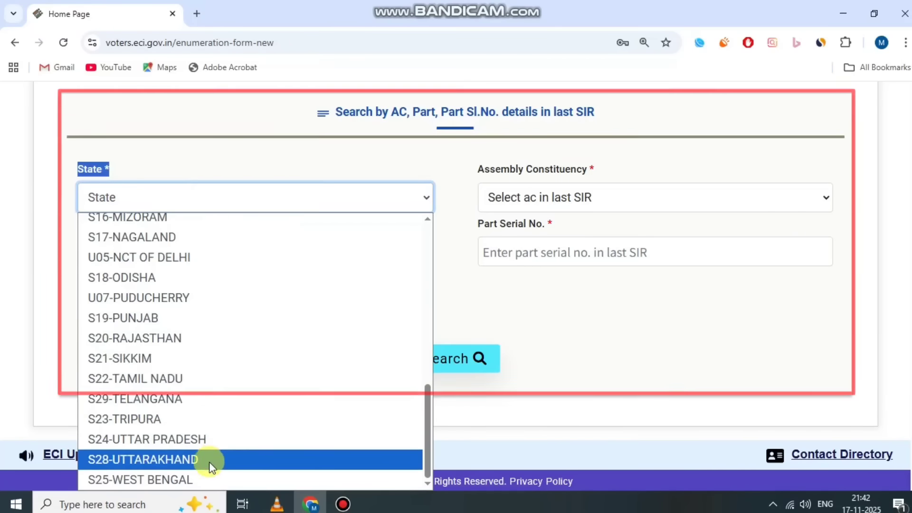
{"action": "left_click", "coordinate": [193, 480]}
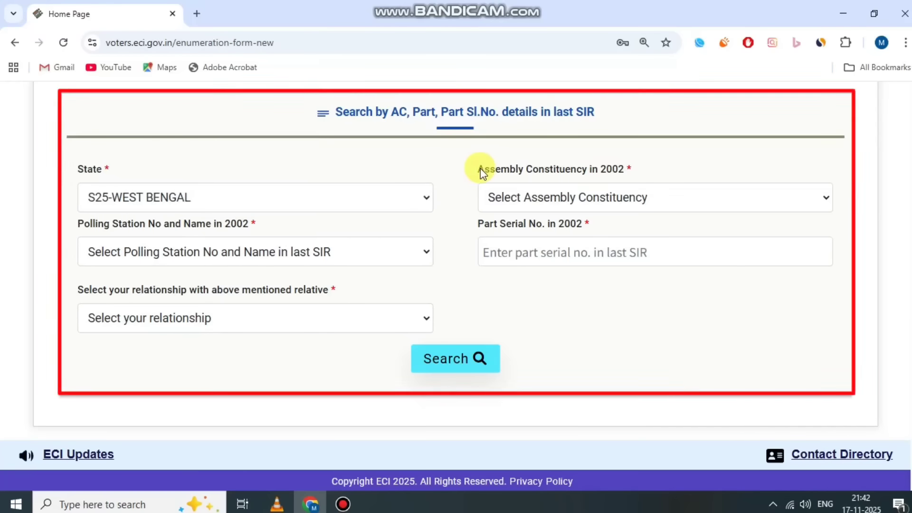
Step: Set the 2002 assembly constituency to 127-SAGAR
{"action": "left_click_drag", "start_coordinate": [473, 170], "coordinate": [619, 182]}
{"action": "left_click", "coordinate": [603, 195]}
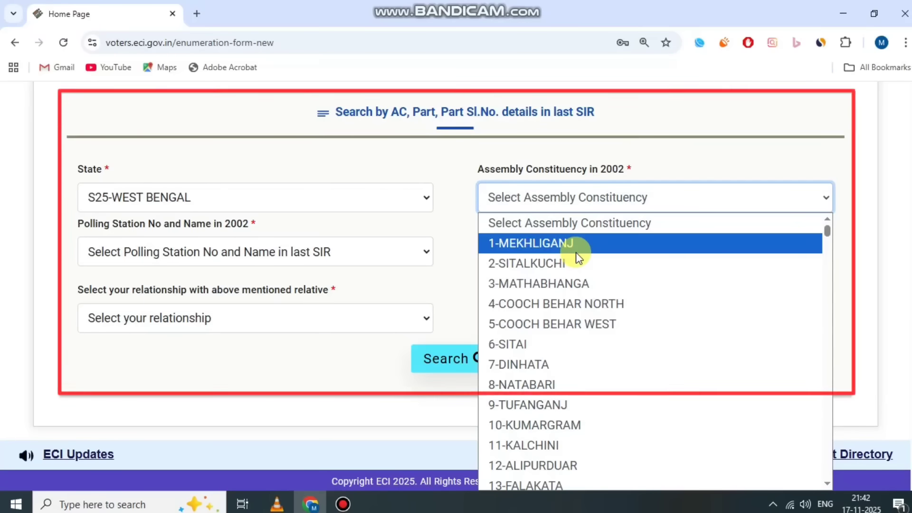
{"action": "scroll", "coordinate": [579, 261], "scroll_direction": "down", "scroll_amount": 10}
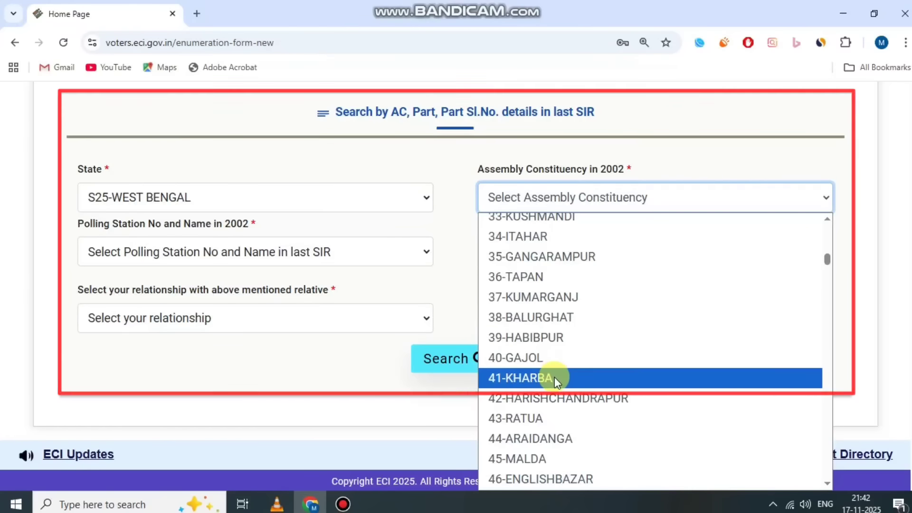
{"action": "scroll", "coordinate": [555, 378], "scroll_direction": "down", "scroll_amount": 10}
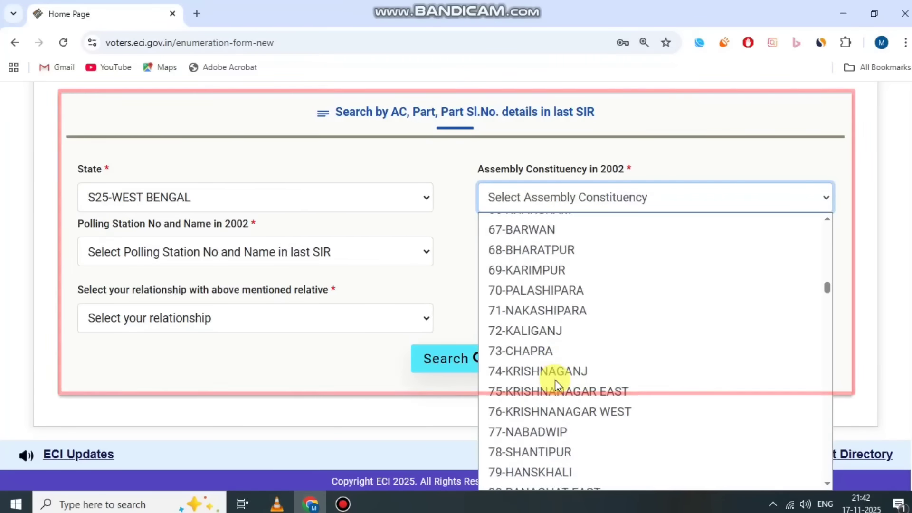
{"action": "scroll", "coordinate": [555, 380], "scroll_direction": "down", "scroll_amount": 5}
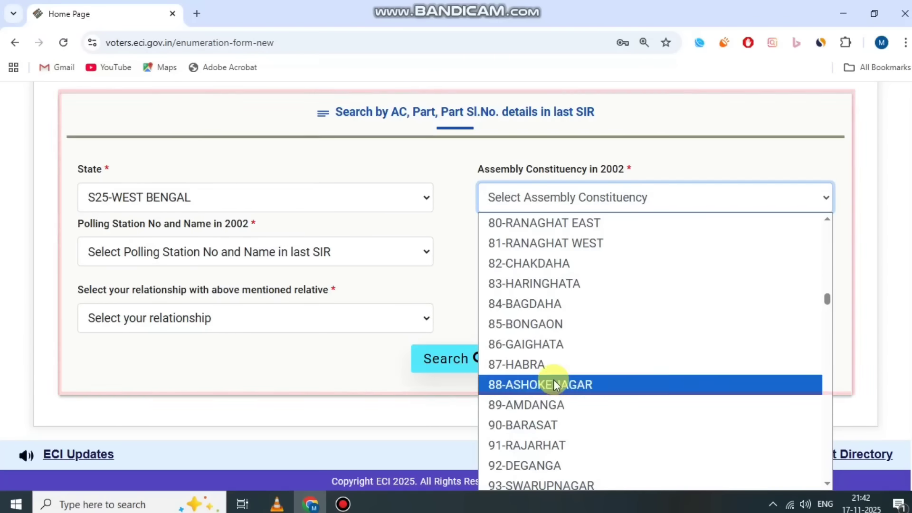
{"action": "left_click", "coordinate": [452, 170]}
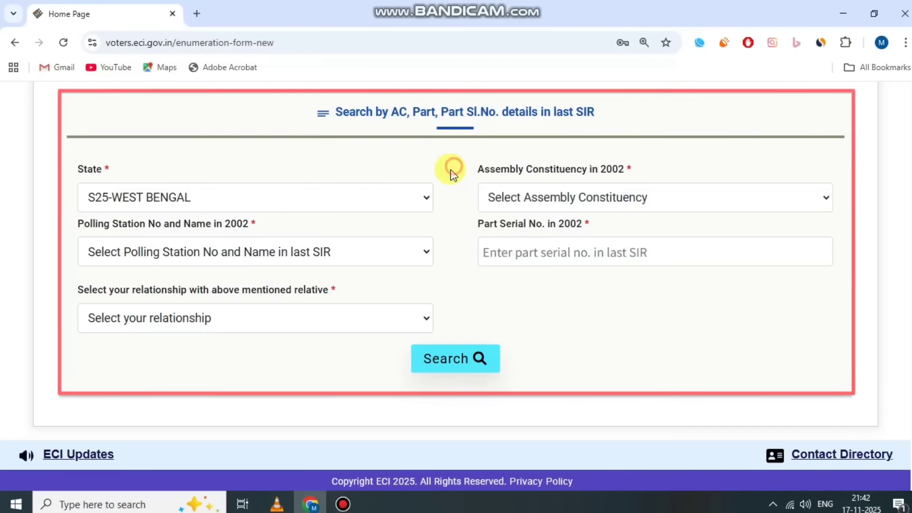
{"action": "left_click_drag", "start_coordinate": [79, 224], "coordinate": [261, 227]}
{"action": "left_click", "coordinate": [225, 243]}
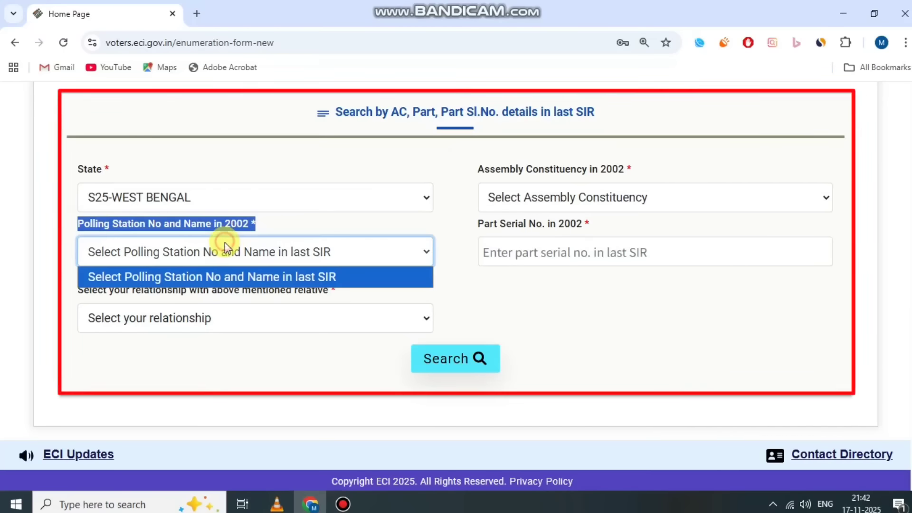
{"action": "left_click", "coordinate": [460, 284]}
{"action": "left_click", "coordinate": [343, 503]}
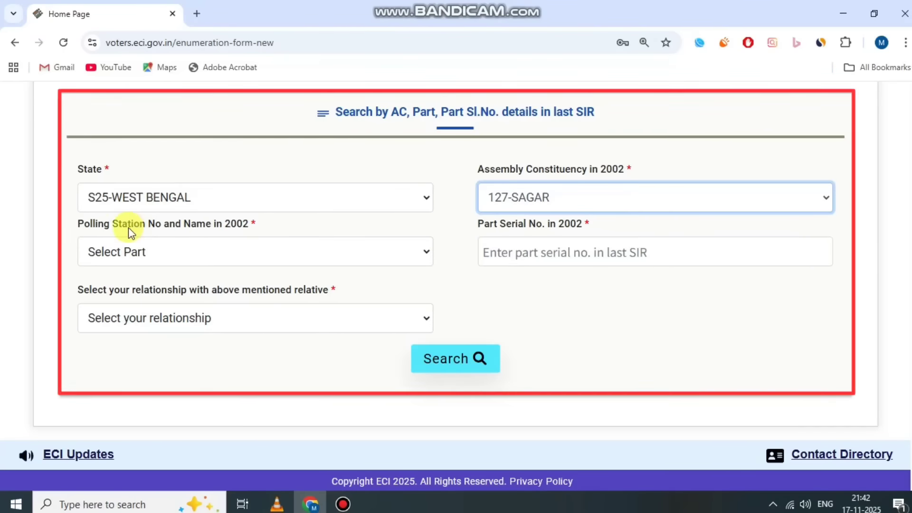
Step: Set the 2002 polling station to 83-GANDHI SEBASDAN F,P, SCHOOL (ROOM NO.1)
{"action": "left_click_drag", "start_coordinate": [117, 228], "coordinate": [228, 227]}
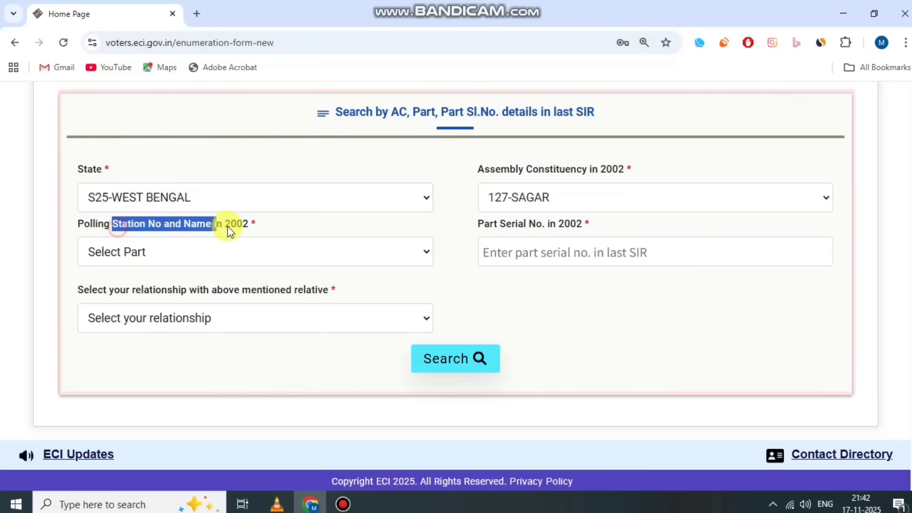
{"action": "left_click", "coordinate": [220, 248]}
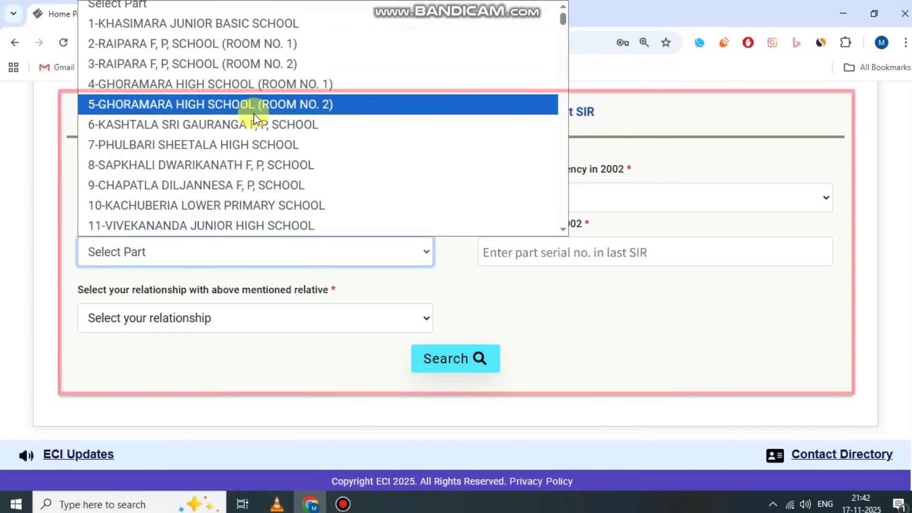
{"action": "scroll", "coordinate": [254, 115], "scroll_direction": "down", "scroll_amount": 20}
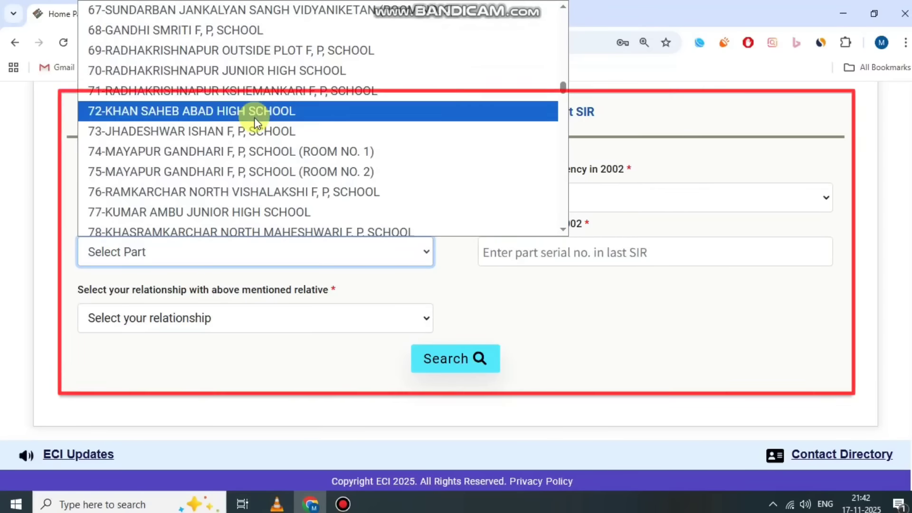
{"action": "scroll", "coordinate": [255, 119], "scroll_direction": "down", "scroll_amount": 5}
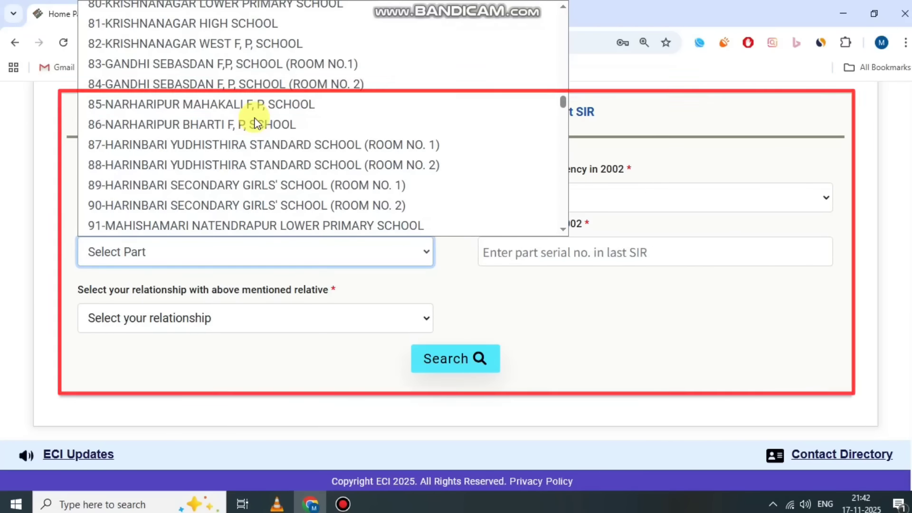
{"action": "left_click", "coordinate": [266, 65]}
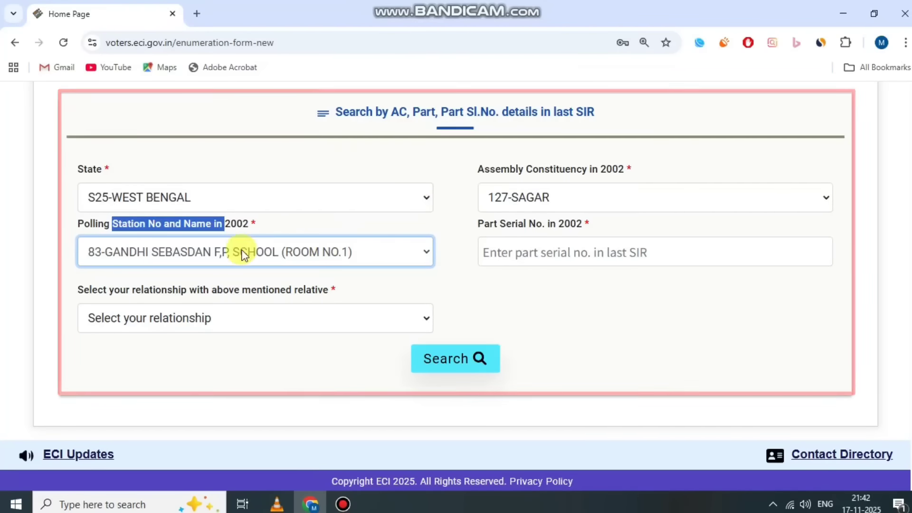
{"action": "left_click", "coordinate": [79, 226]}
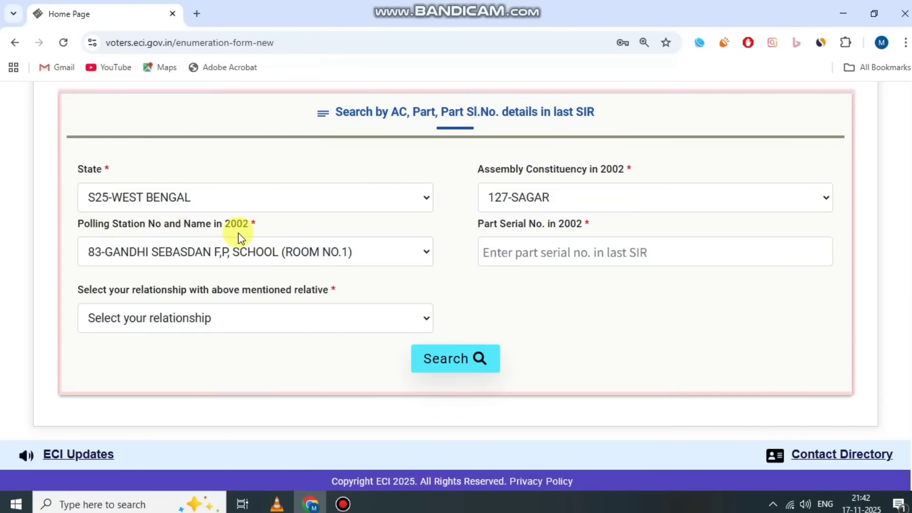
Step: Enter the relative's 2002 part serial number, set the relationship to Father, and search for the relative's record
{"action": "left_click", "coordinate": [470, 225]}
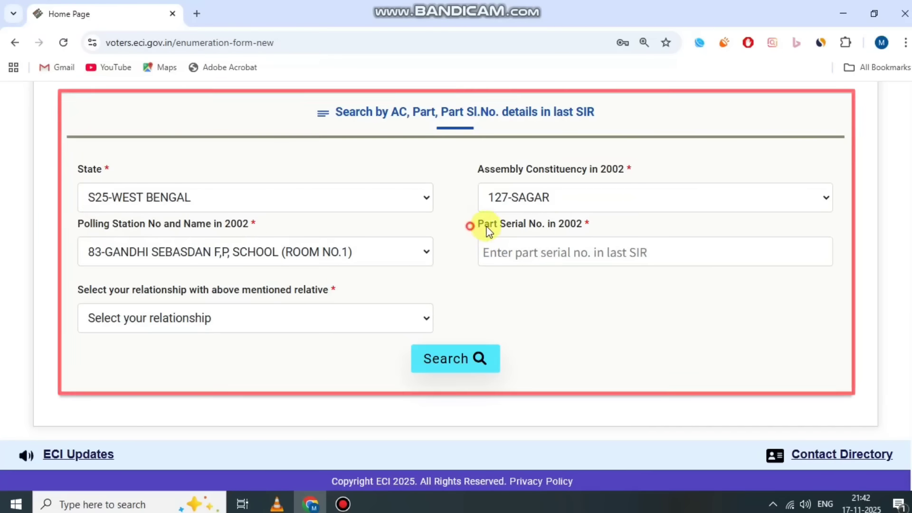
{"action": "left_click_drag", "start_coordinate": [487, 228], "coordinate": [625, 228]}
{"action": "left_click", "coordinate": [625, 228]}
{"action": "left_click_drag", "start_coordinate": [471, 219], "coordinate": [614, 223]}
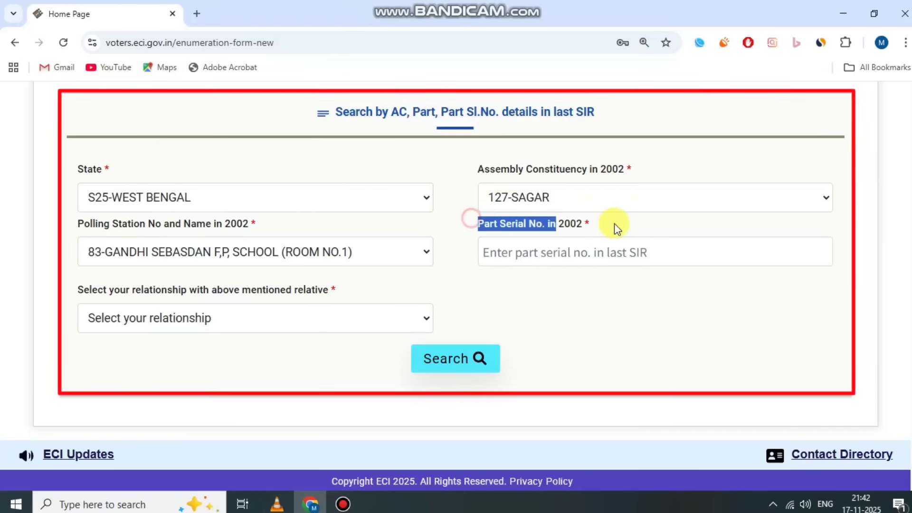
{"action": "left_click", "coordinate": [618, 224]}
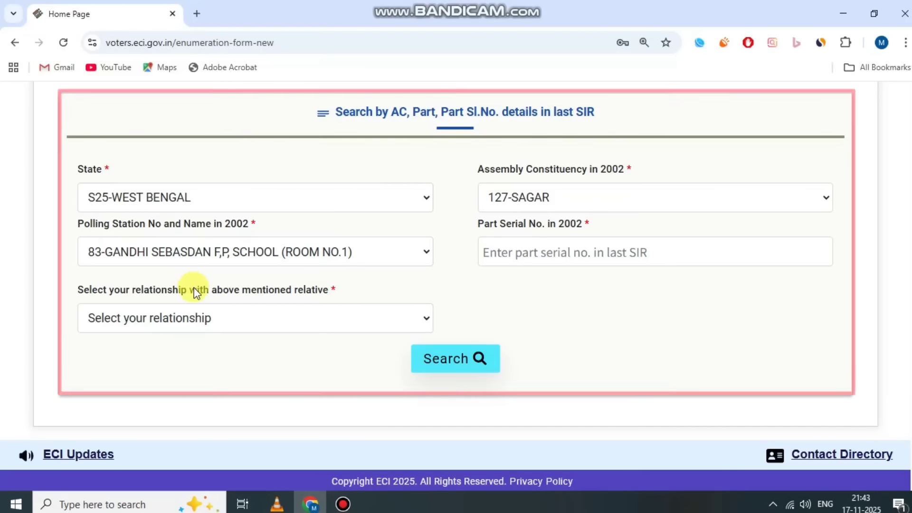
{"action": "left_click_drag", "start_coordinate": [197, 291], "coordinate": [238, 293]}
{"action": "left_click", "coordinate": [207, 320]}
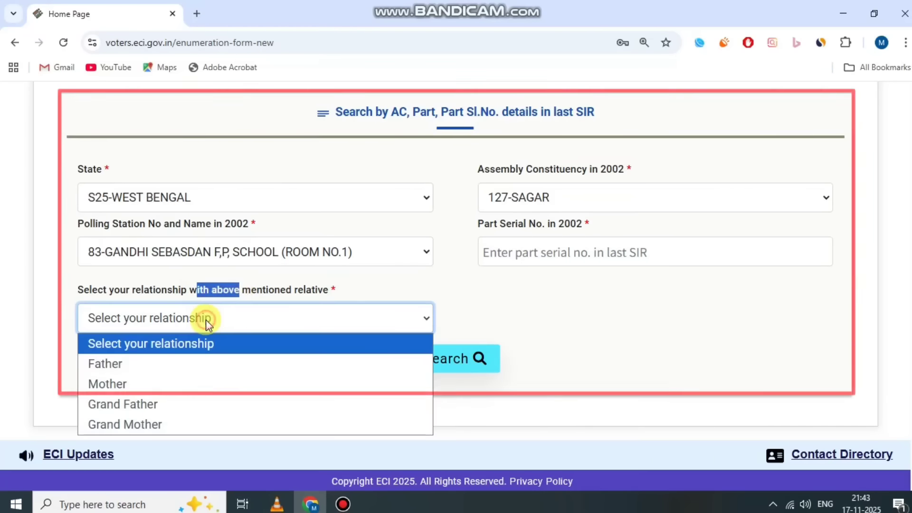
{"action": "left_click", "coordinate": [205, 371]}
{"action": "left_click", "coordinate": [329, 354]}
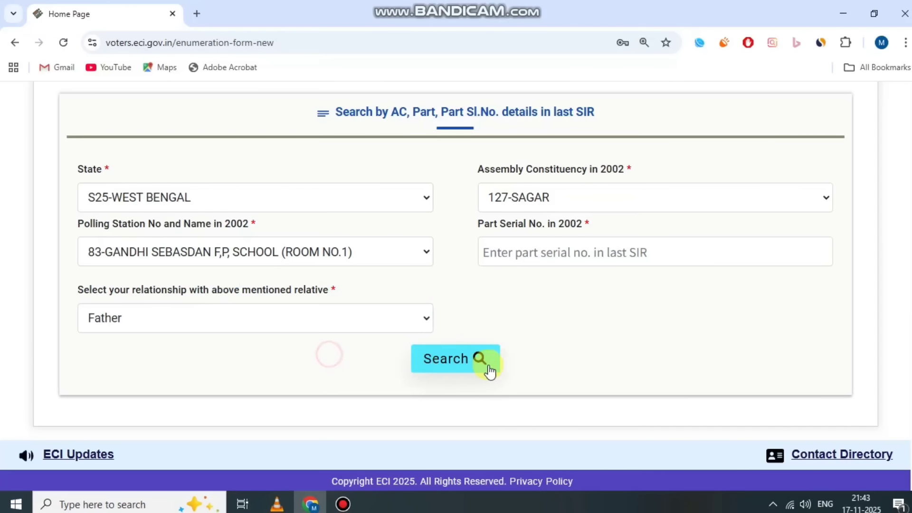
{"action": "left_click", "coordinate": [340, 506]}
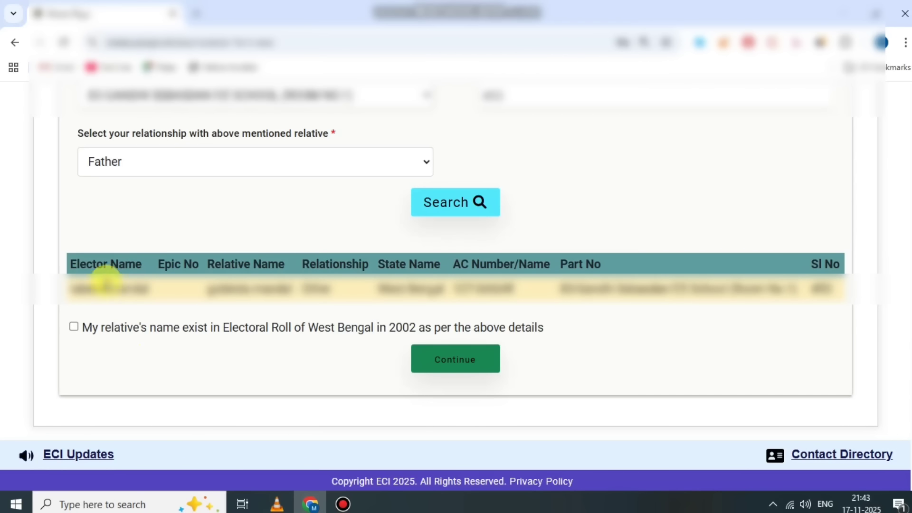
Step: Check the found relative's details, confirm that the relative's name exists in the 2002 West Bengal roll, and continue to the enumeration form
{"action": "left_click_drag", "start_coordinate": [142, 289], "coordinate": [816, 309]}
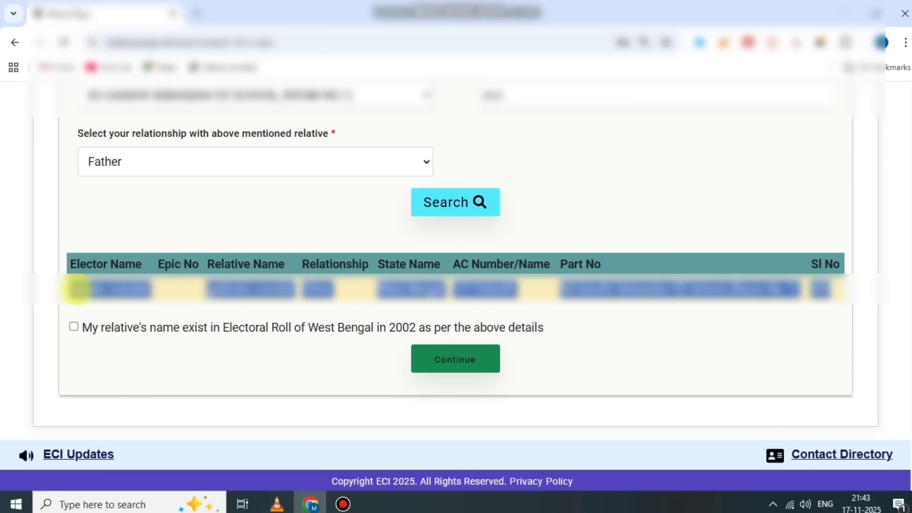
{"action": "left_click", "coordinate": [77, 288]}
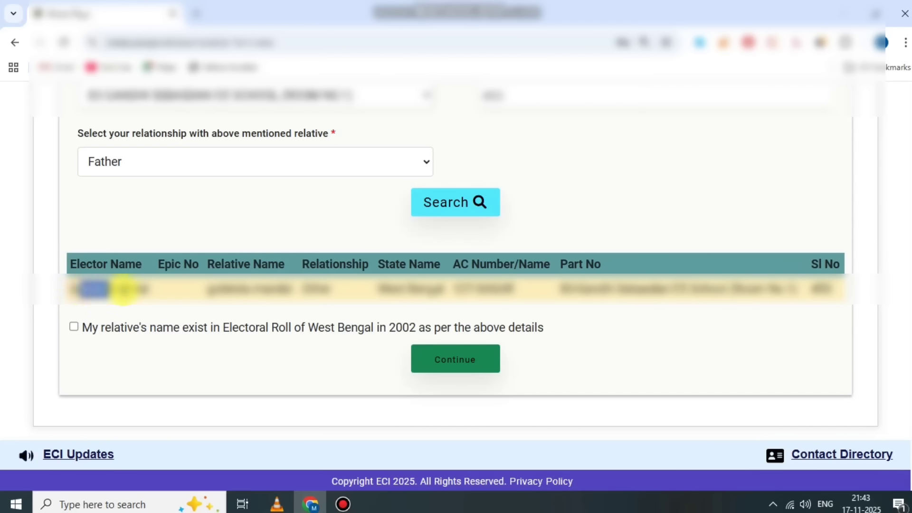
{"action": "left_click", "coordinate": [123, 289]}
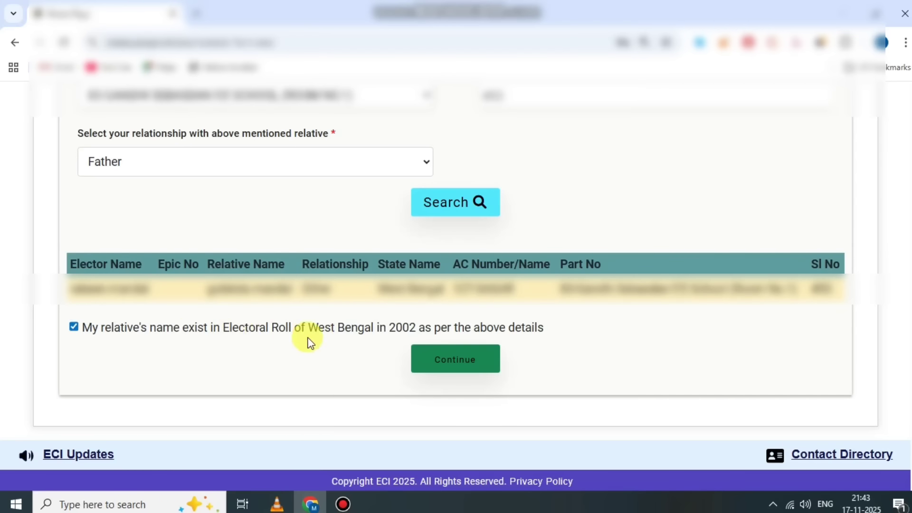
{"action": "left_click", "coordinate": [457, 360]}
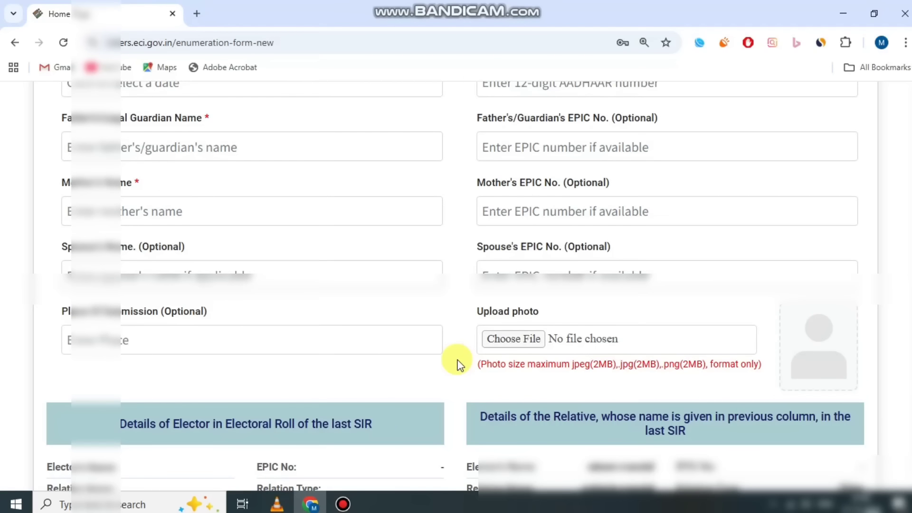
Step: Examine the Personal Details section, covering the mobile number, date of birth and optional Aadhaar number fields
{"action": "scroll", "coordinate": [439, 383], "scroll_direction": "up", "scroll_amount": 1}
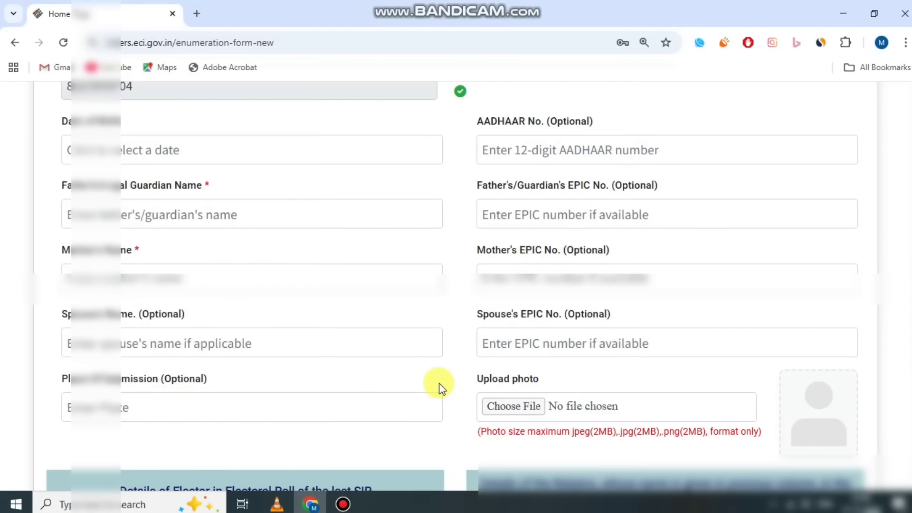
{"action": "scroll", "coordinate": [220, 136], "scroll_direction": "up", "scroll_amount": 1}
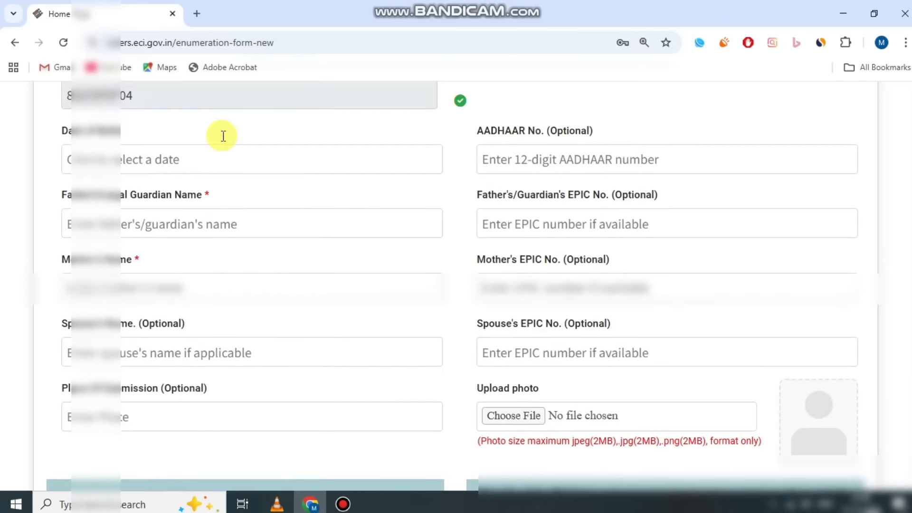
{"action": "scroll", "coordinate": [171, 128], "scroll_direction": "up", "scroll_amount": 1}
{"action": "left_click_drag", "start_coordinate": [65, 149], "coordinate": [165, 165]}
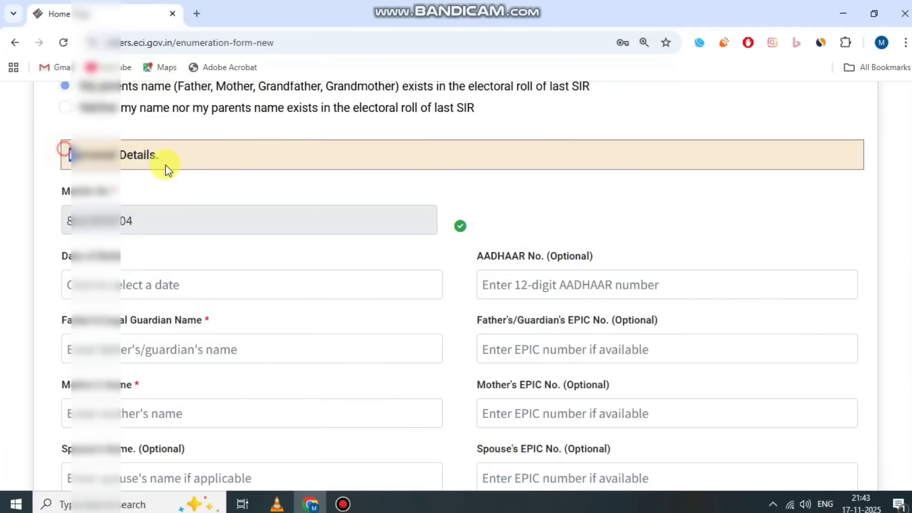
{"action": "left_click", "coordinate": [178, 164]}
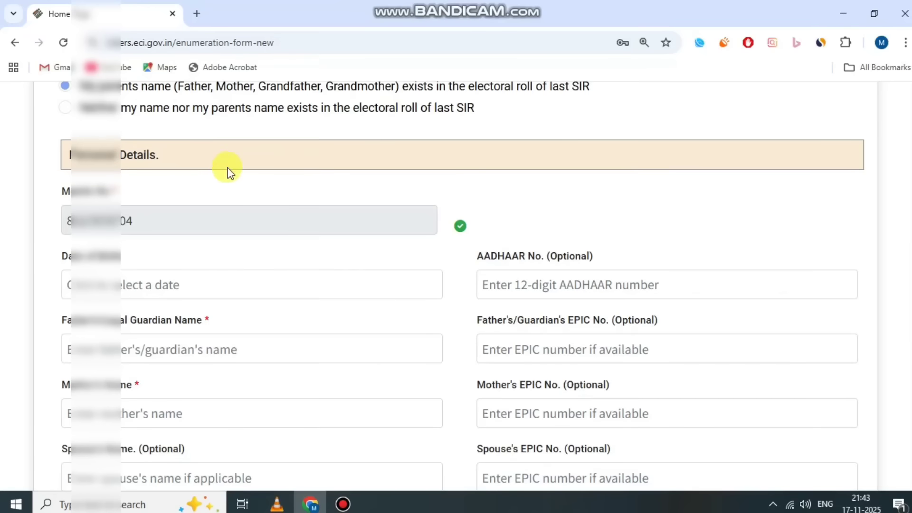
{"action": "left_click_drag", "start_coordinate": [51, 215], "coordinate": [168, 220]}
{"action": "left_click", "coordinate": [172, 221]}
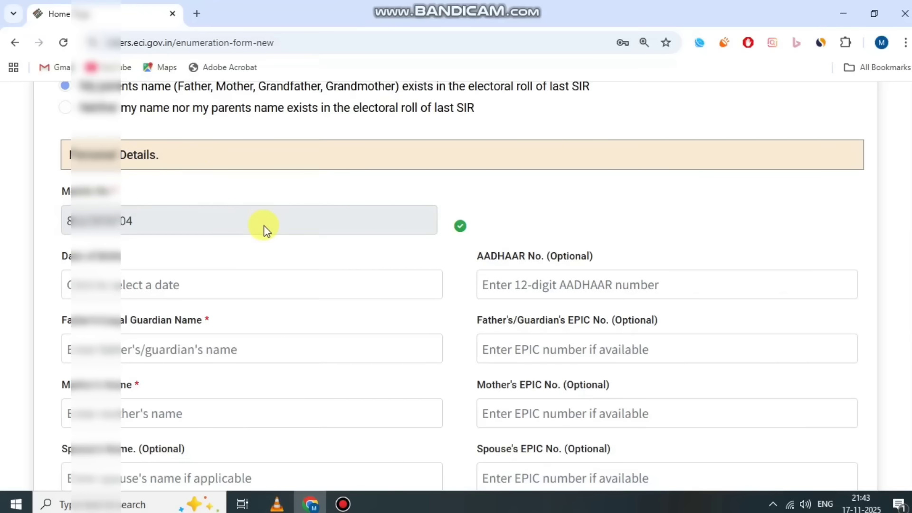
{"action": "scroll", "coordinate": [264, 227], "scroll_direction": "down", "scroll_amount": 3}
{"action": "scroll", "coordinate": [267, 232], "scroll_direction": "up", "scroll_amount": 1}
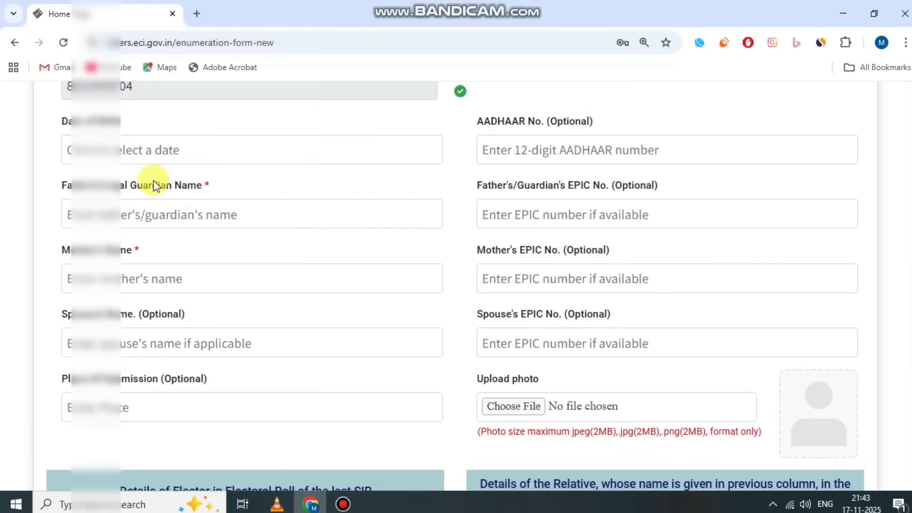
{"action": "left_click_drag", "start_coordinate": [61, 130], "coordinate": [137, 127]}
{"action": "left_click", "coordinate": [136, 125]}
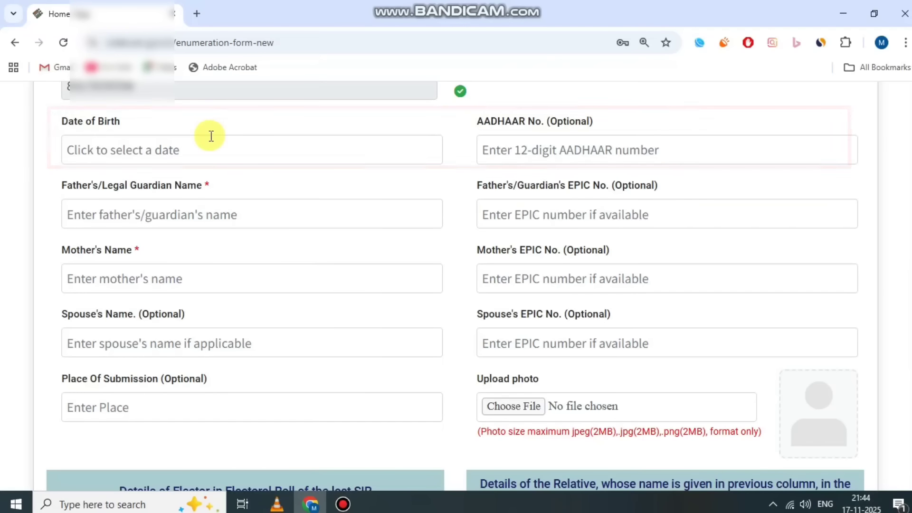
{"action": "left_click_drag", "start_coordinate": [475, 122], "coordinate": [630, 124]}
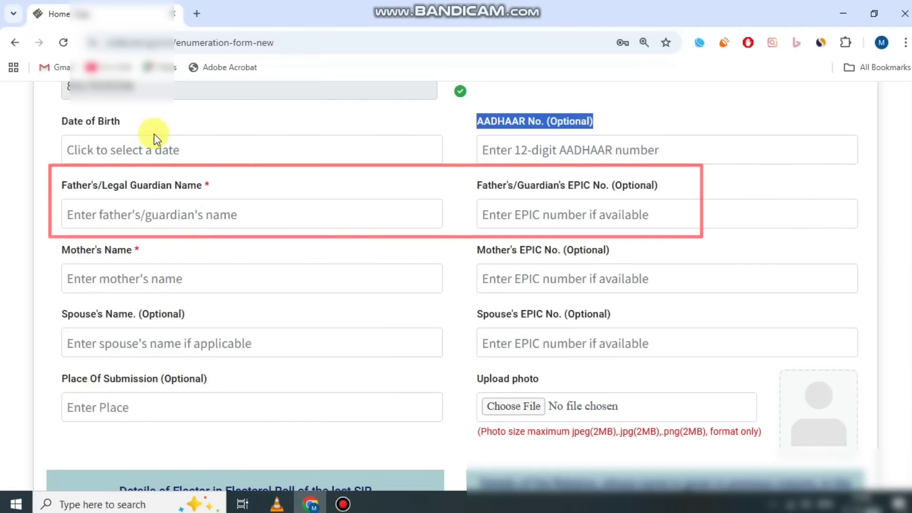
Step: Examine the father's or legal guardian's and mother's name fields together with their optional EPIC number fields
{"action": "scroll", "coordinate": [156, 135], "scroll_direction": "down", "scroll_amount": 1}
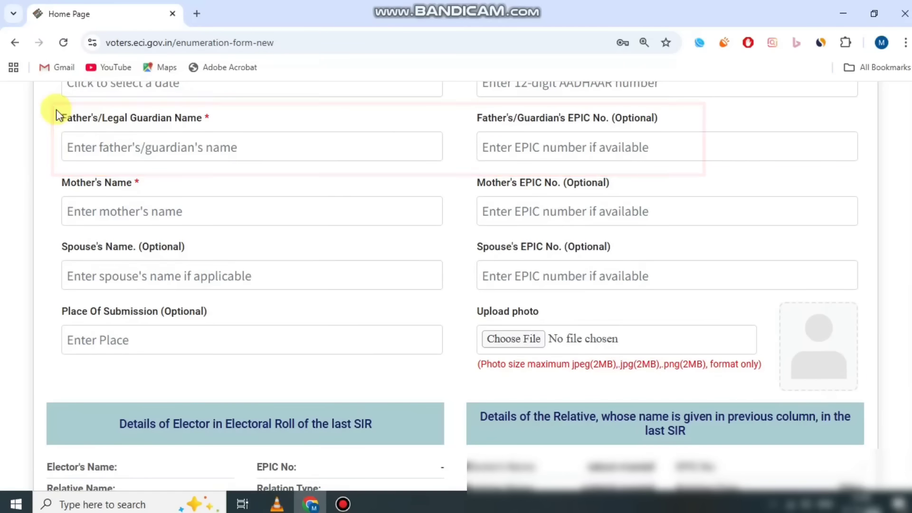
{"action": "left_click_drag", "start_coordinate": [56, 109], "coordinate": [220, 133]}
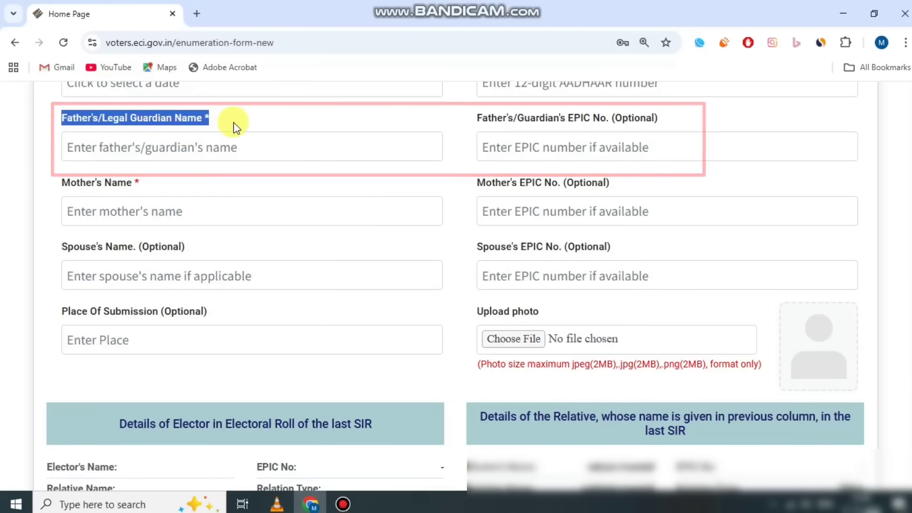
{"action": "left_click_drag", "start_coordinate": [473, 118], "coordinate": [665, 124]}
{"action": "left_click", "coordinate": [664, 123]}
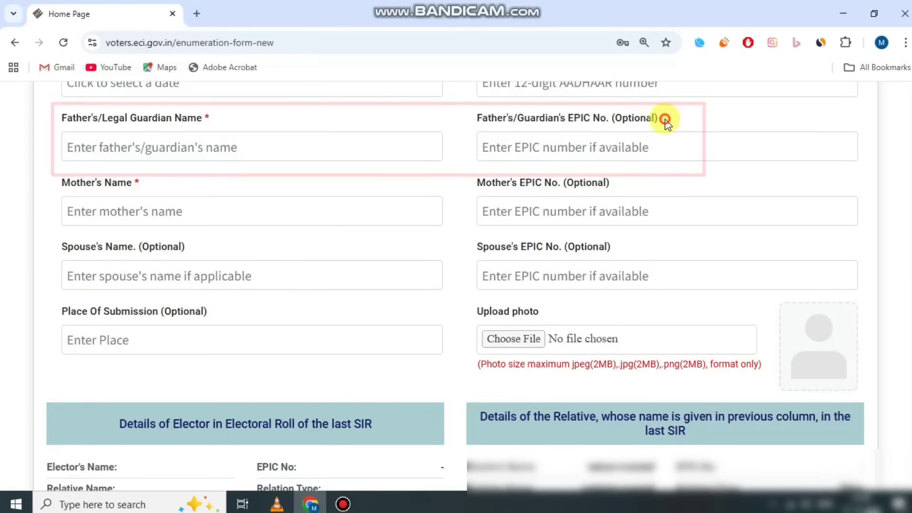
{"action": "left_click_drag", "start_coordinate": [536, 119], "coordinate": [650, 120]}
{"action": "left_click", "coordinate": [596, 121]}
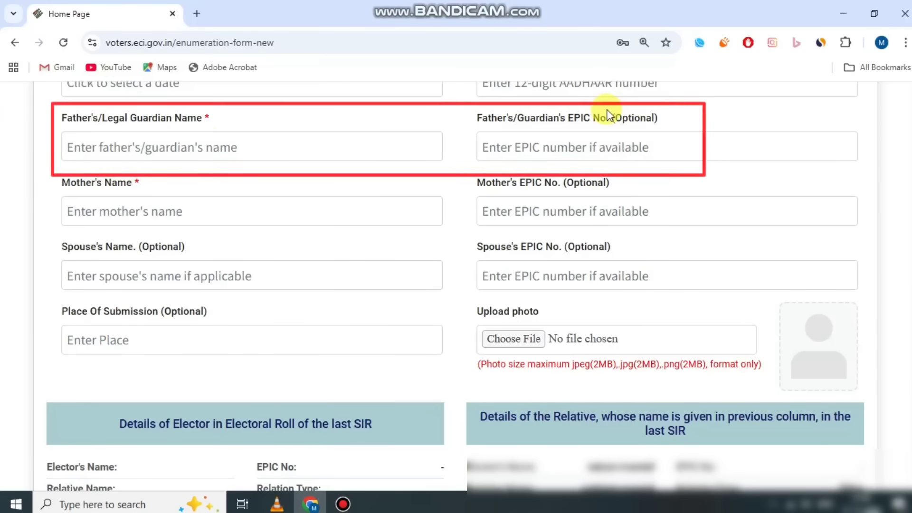
{"action": "left_click_drag", "start_coordinate": [58, 183], "coordinate": [134, 181]}
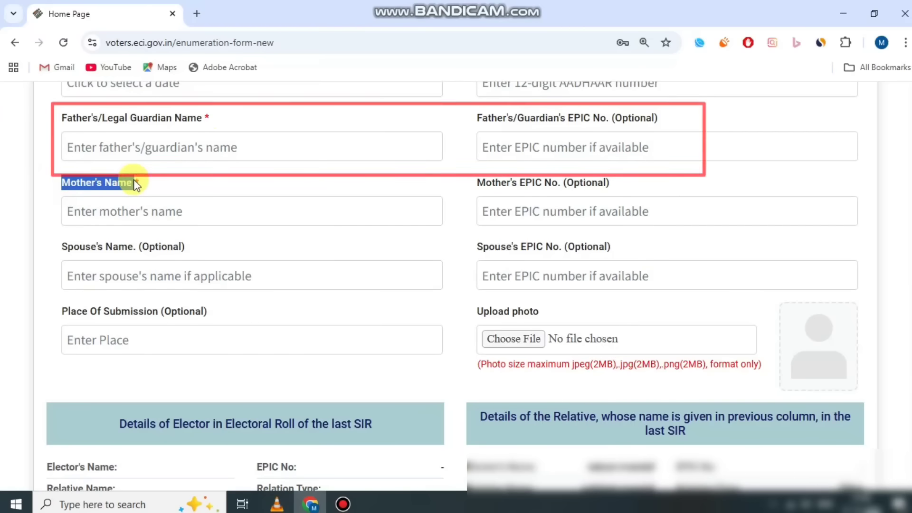
{"action": "left_click_drag", "start_coordinate": [477, 182], "coordinate": [609, 185]}
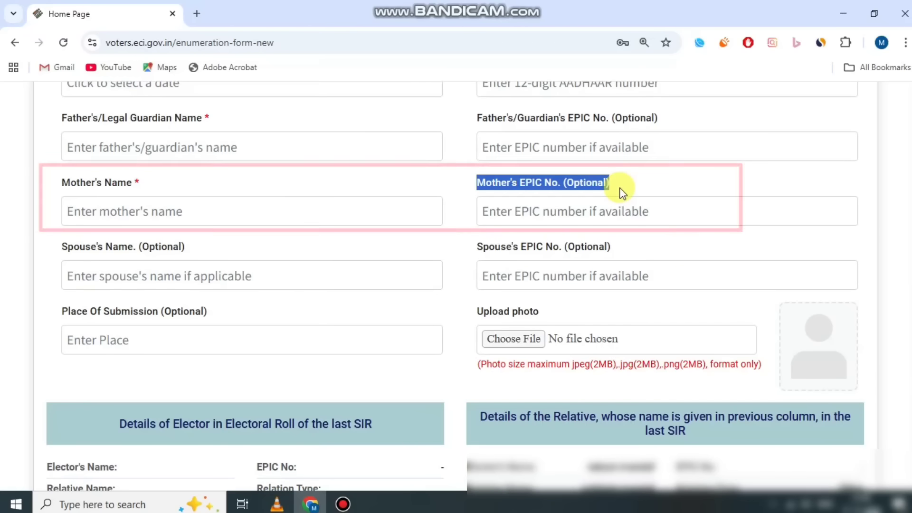
Step: Examine the optional spouse's name, spouse's EPIC number and place of submission fields
{"action": "scroll", "coordinate": [622, 192], "scroll_direction": "down", "scroll_amount": 1}
{"action": "scroll", "coordinate": [619, 187], "scroll_direction": "down", "scroll_amount": 1}
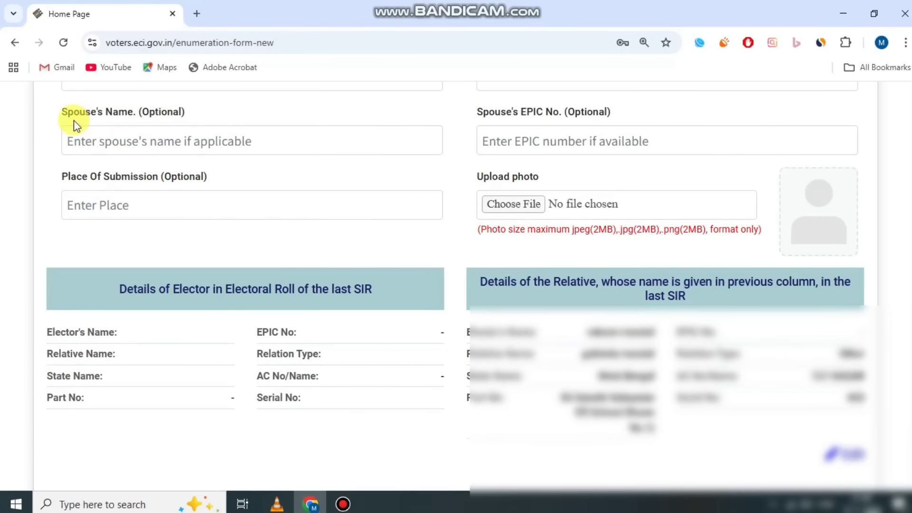
{"action": "left_click_drag", "start_coordinate": [57, 112], "coordinate": [196, 111]}
{"action": "left_click", "coordinate": [197, 113]}
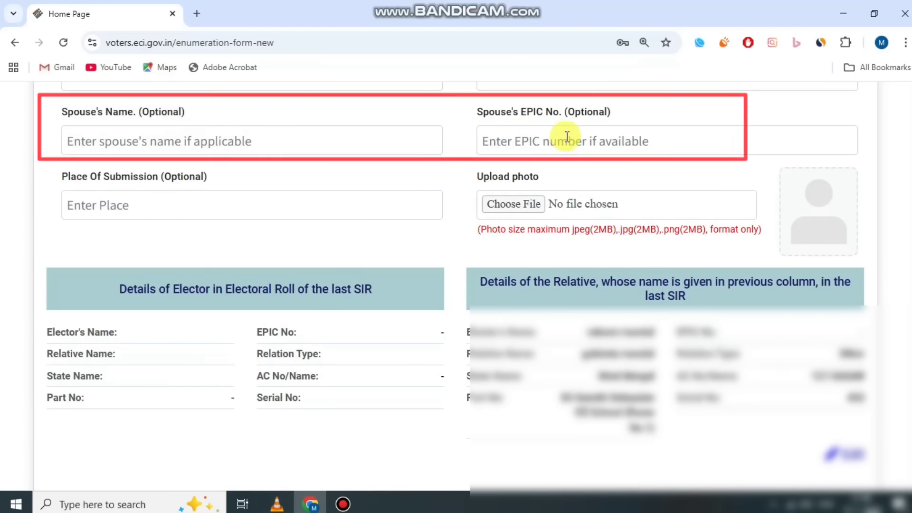
{"action": "left_click_drag", "start_coordinate": [474, 111], "coordinate": [615, 116]}
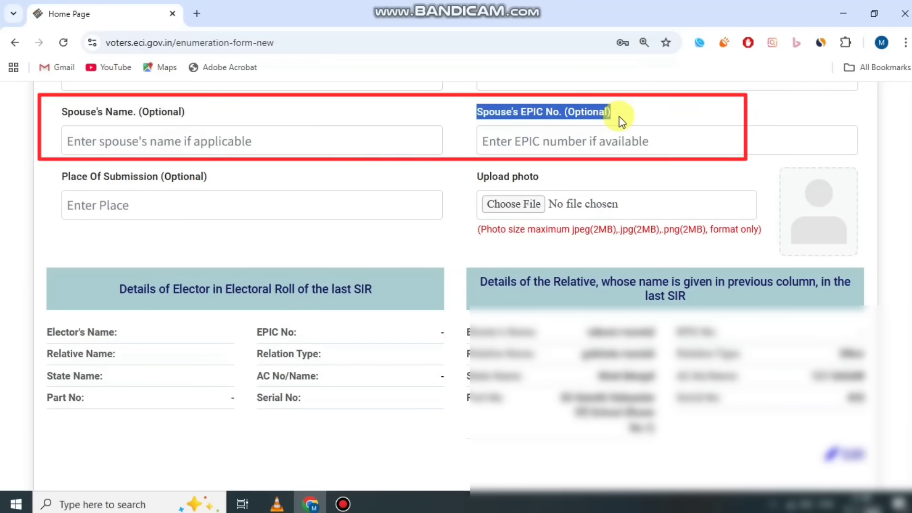
{"action": "left_click", "coordinate": [619, 116]}
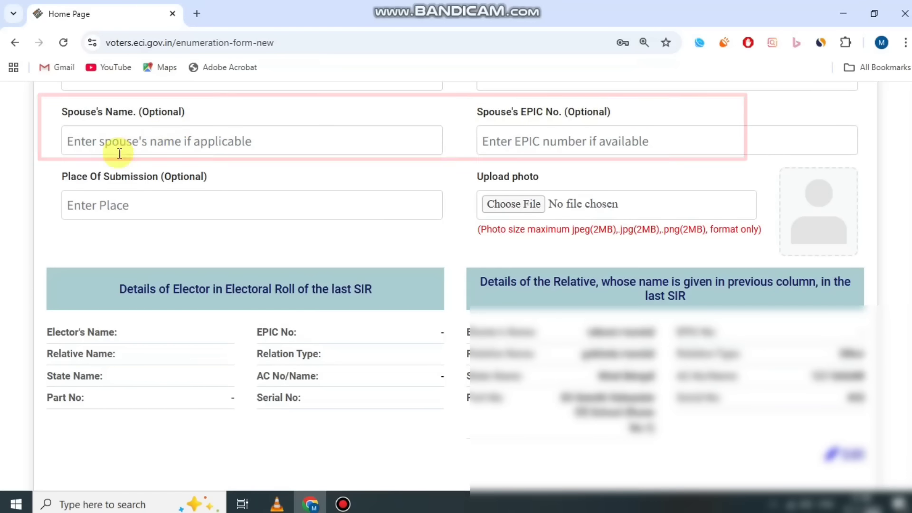
{"action": "left_click_drag", "start_coordinate": [58, 177], "coordinate": [224, 177]}
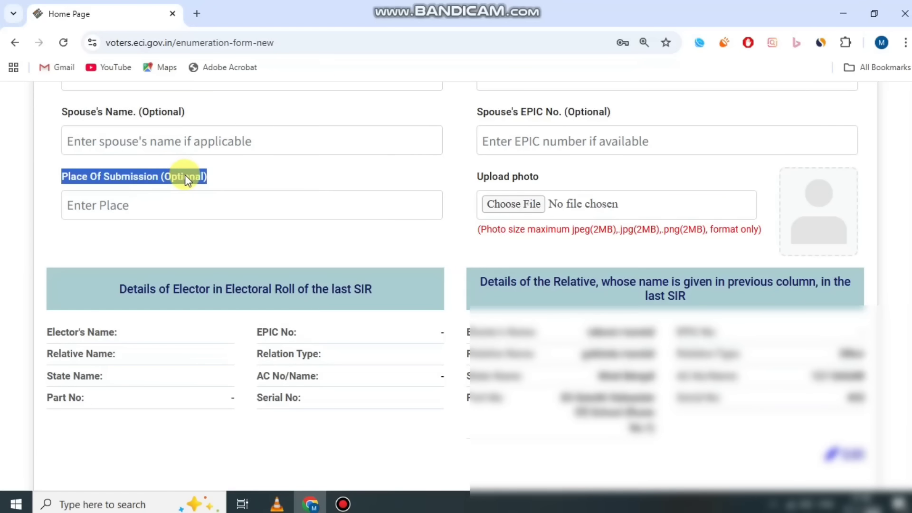
Step: Check the photo size and format limits, upload m-4.JPG as the elector's photo and save the cropped image
{"action": "left_click_drag", "start_coordinate": [473, 176], "coordinate": [546, 179]}
{"action": "left_click", "coordinate": [532, 180]}
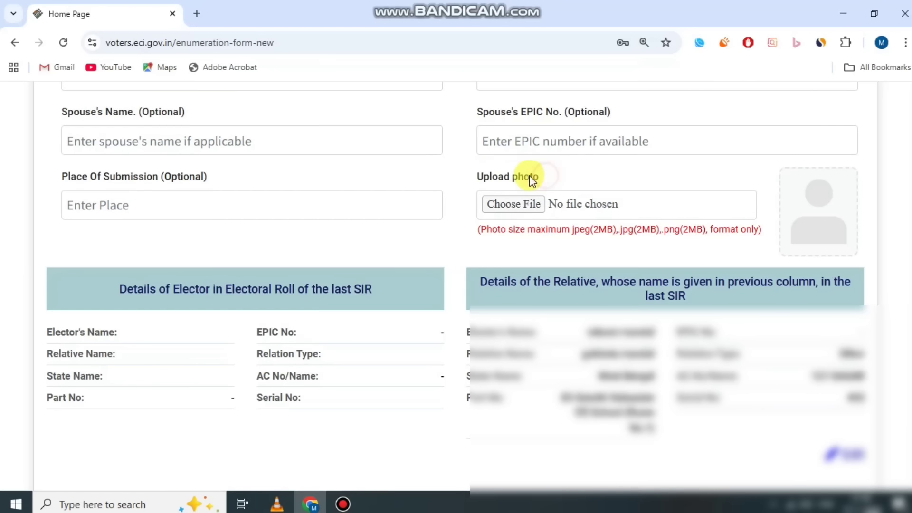
{"action": "triple_click", "coordinate": [515, 178]}
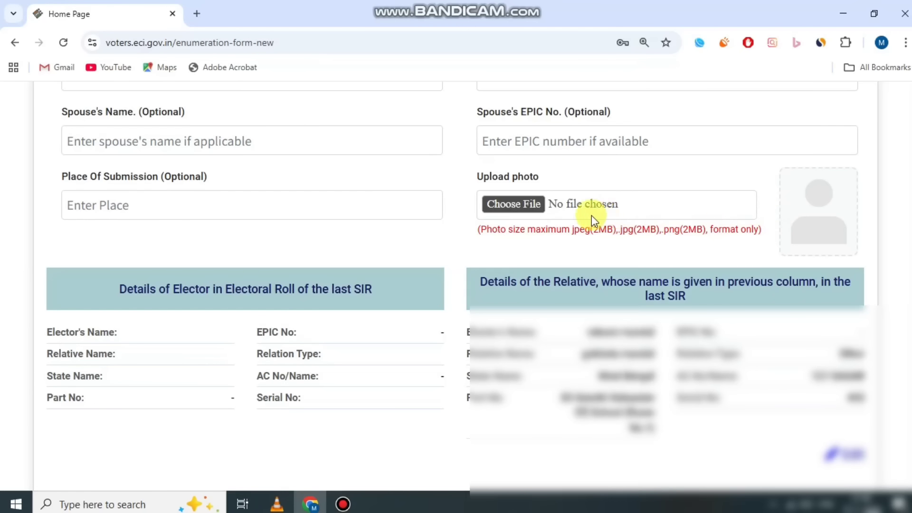
{"action": "left_click_drag", "start_coordinate": [589, 228], "coordinate": [756, 232]}
{"action": "left_click", "coordinate": [752, 236]}
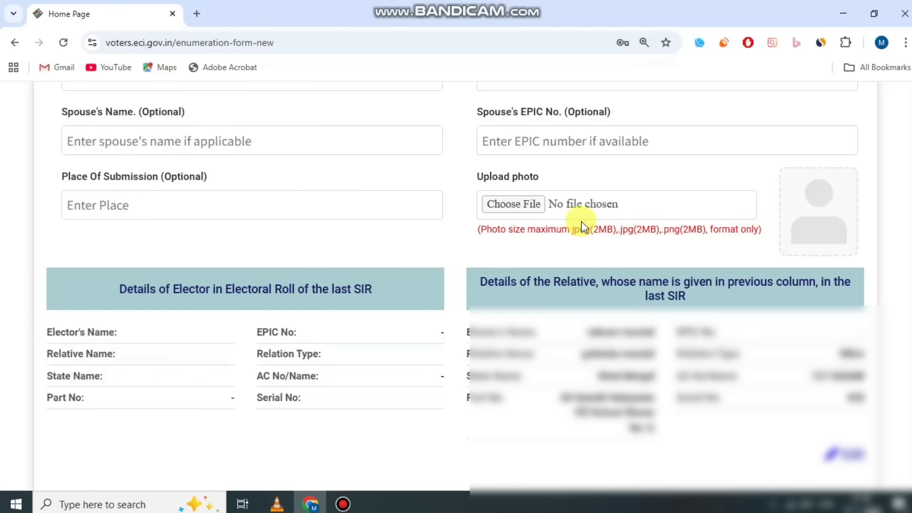
{"action": "left_click", "coordinate": [344, 503]}
{"action": "left_click", "coordinate": [721, 96]}
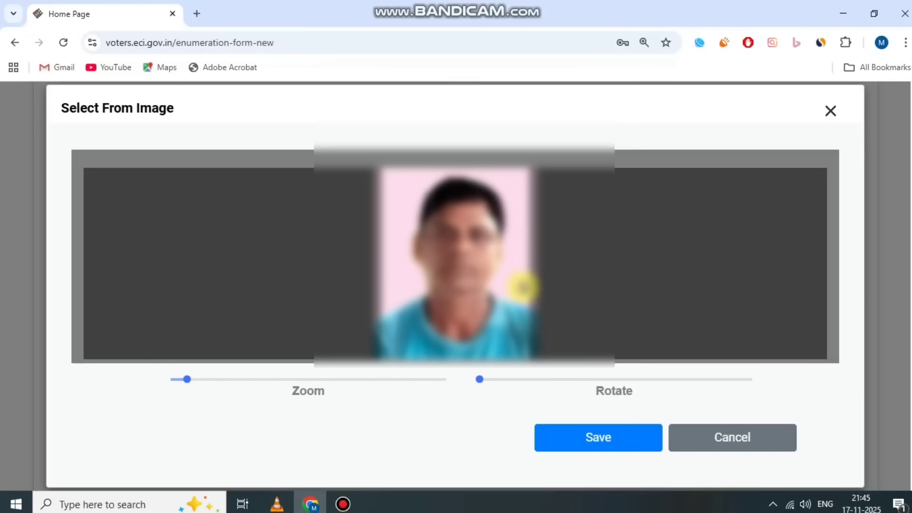
{"action": "left_click_drag", "start_coordinate": [498, 284], "coordinate": [489, 281]}
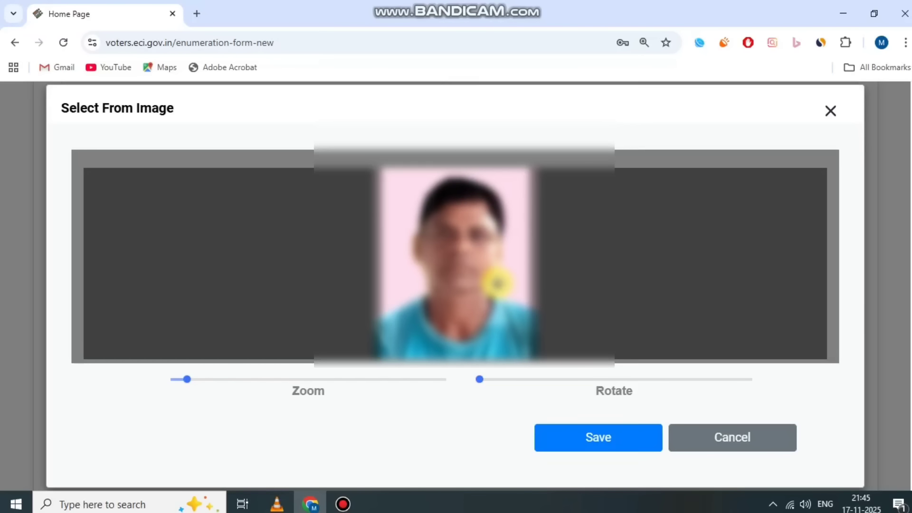
{"action": "left_click", "coordinate": [597, 434]}
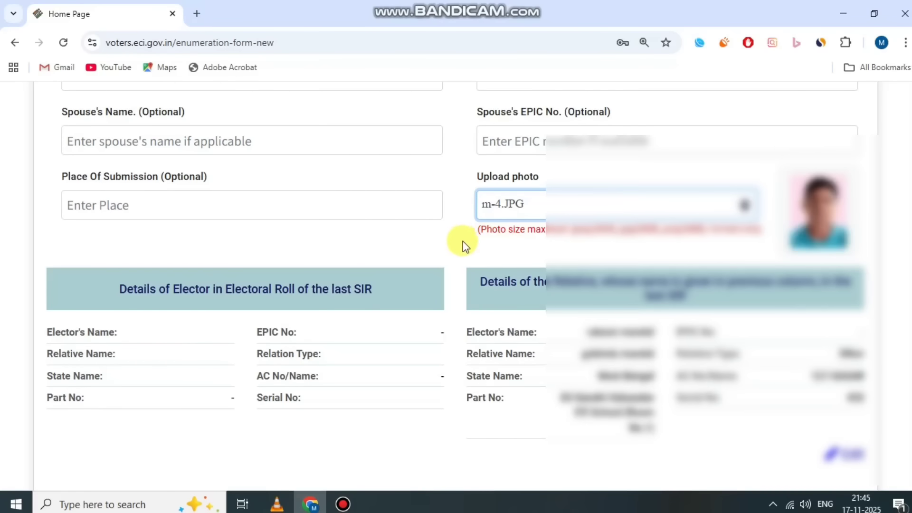
{"action": "left_click", "coordinate": [467, 246]}
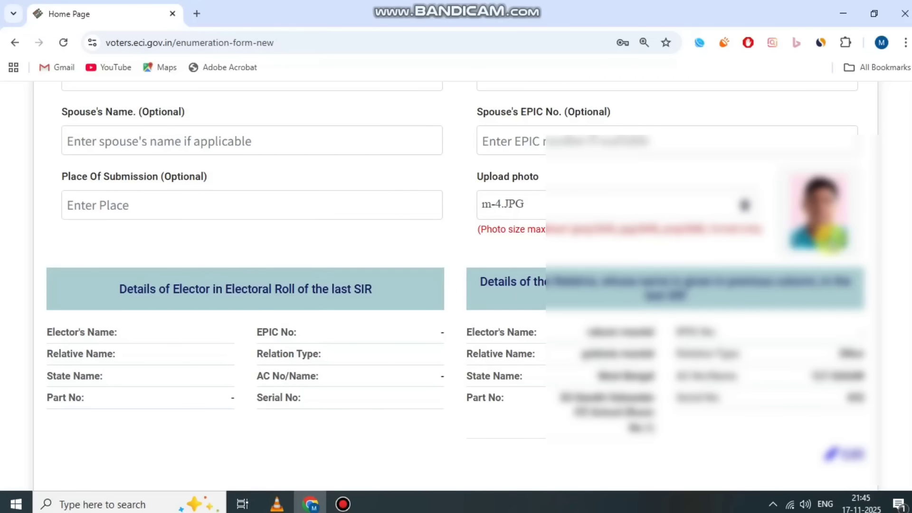
Step: Review the elector and relative details from the last SIR, open the relative's entry for editing and cancel without changes
{"action": "scroll", "coordinate": [458, 89], "scroll_direction": "down", "scroll_amount": 4}
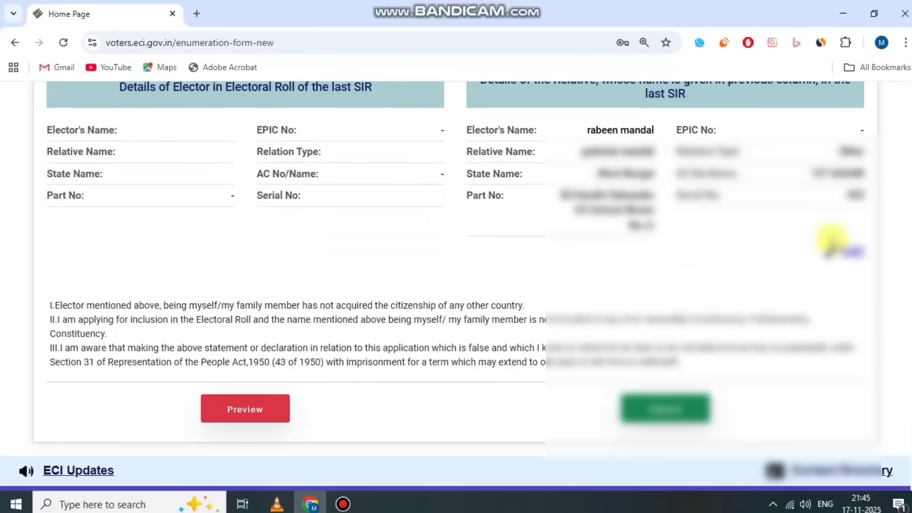
{"action": "scroll", "coordinate": [227, 94], "scroll_direction": "up", "scroll_amount": 1}
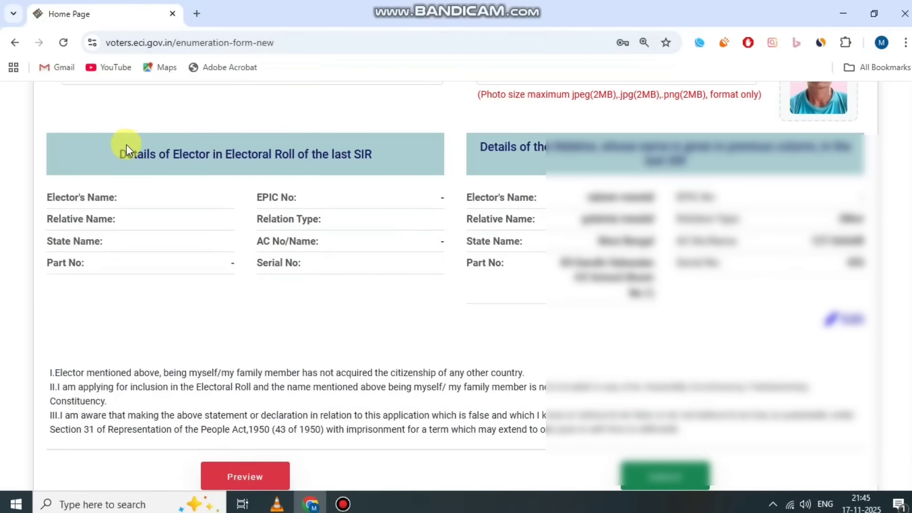
{"action": "left_click_drag", "start_coordinate": [111, 156], "coordinate": [362, 155]}
{"action": "left_click", "coordinate": [234, 173]}
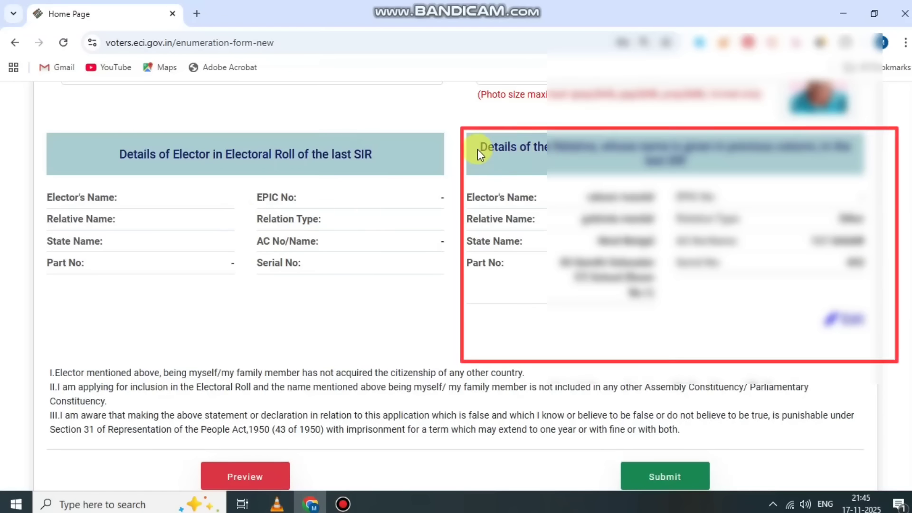
{"action": "left_click_drag", "start_coordinate": [477, 145], "coordinate": [702, 154]}
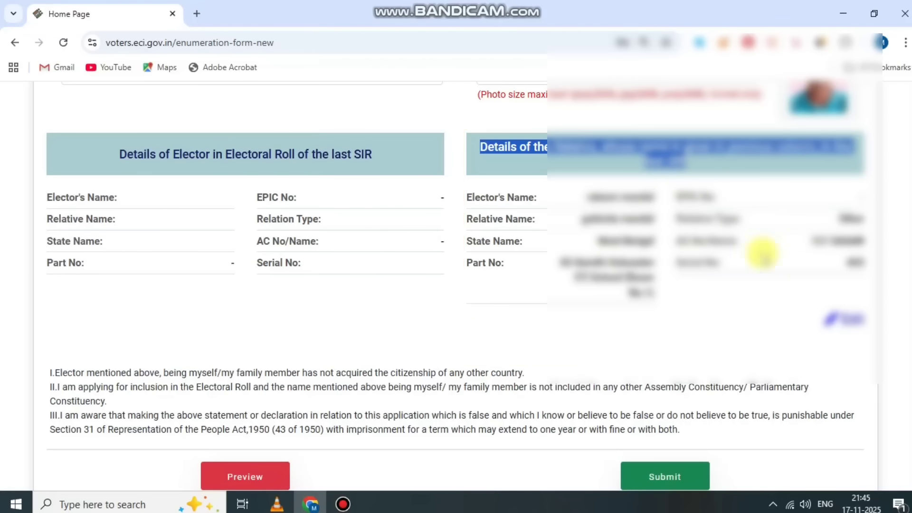
{"action": "left_click", "coordinate": [667, 316]}
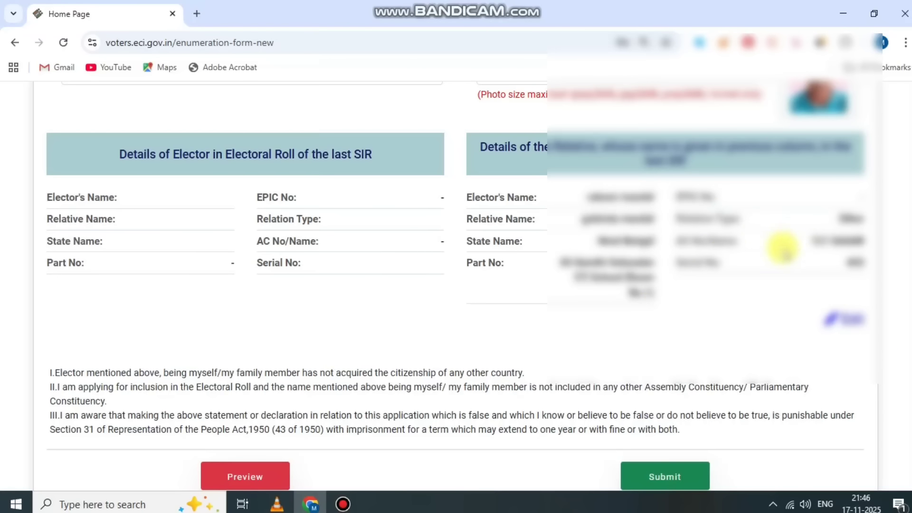
{"action": "left_click", "coordinate": [843, 318]}
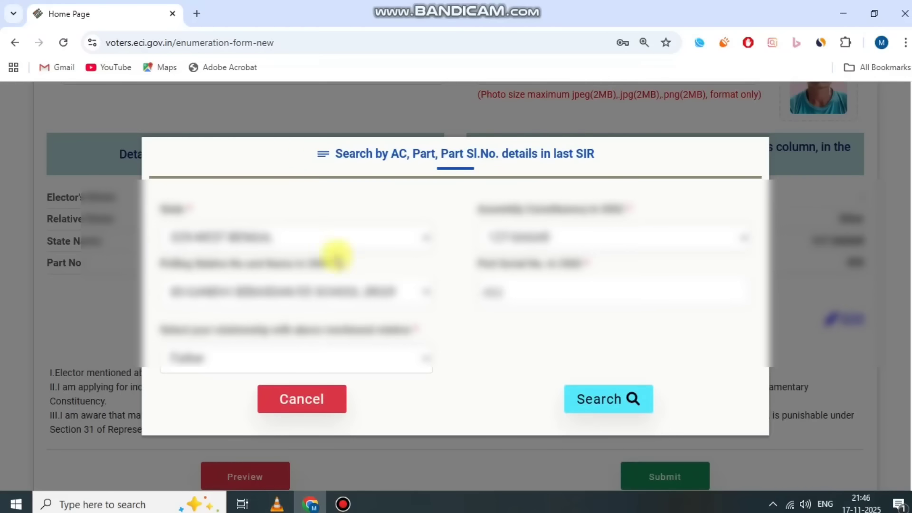
{"action": "left_click", "coordinate": [296, 405]}
Step: Preview the completed enumeration form and review it through to the declaration at its end
{"action": "scroll", "coordinate": [783, 319], "scroll_direction": "down", "scroll_amount": 1}
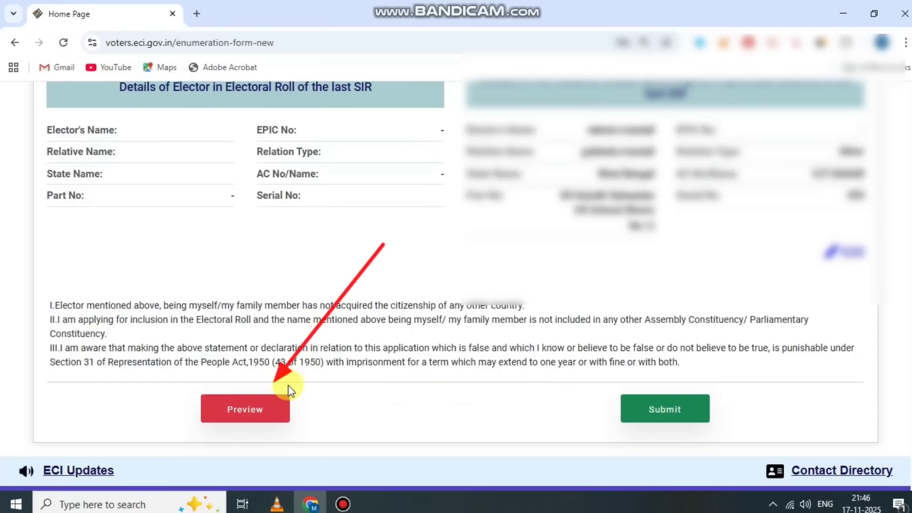
{"action": "left_click", "coordinate": [265, 416]}
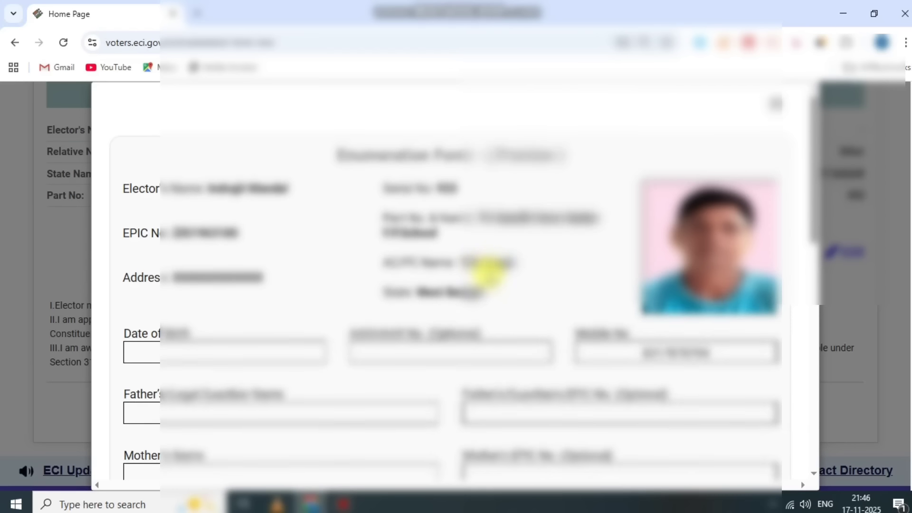
{"action": "scroll", "coordinate": [487, 271], "scroll_direction": "down", "scroll_amount": 10}
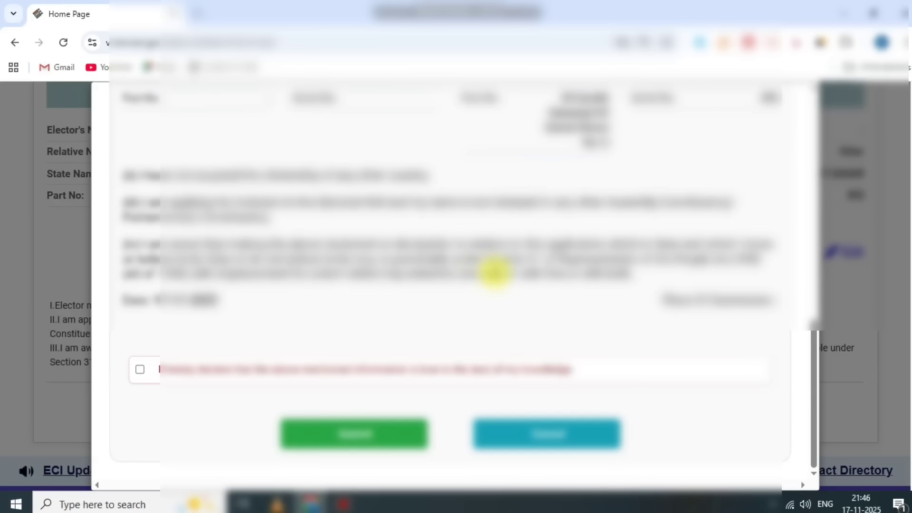
Step: Tick the declaration that the information is true in the form preview, and close the preview without submitting
{"action": "left_click", "coordinate": [143, 368]}
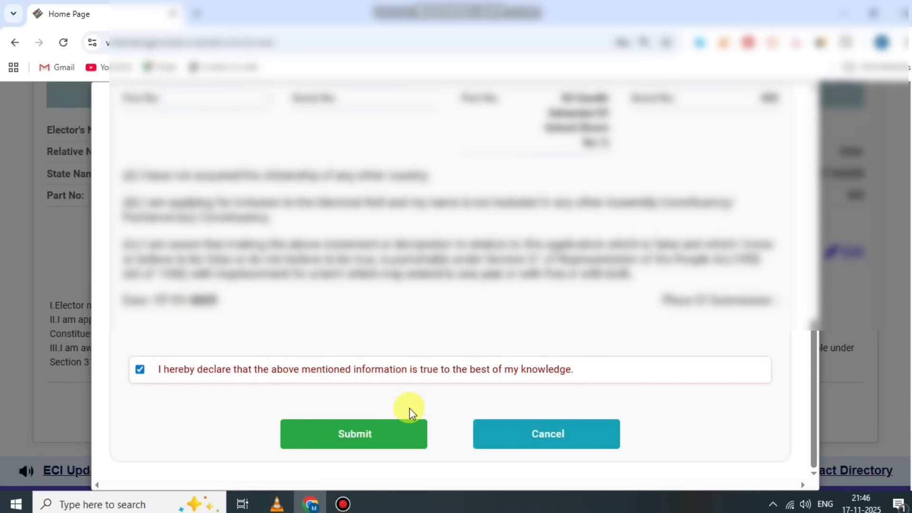
{"action": "left_click", "coordinate": [571, 435]}
{"action": "scroll", "coordinate": [637, 350], "scroll_direction": "down", "scroll_amount": 1}
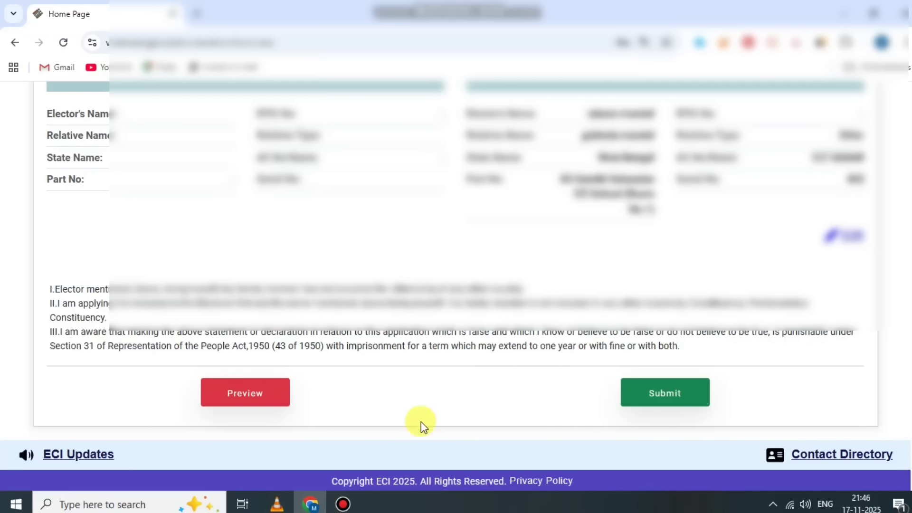
{"action": "left_click", "coordinate": [343, 504]}
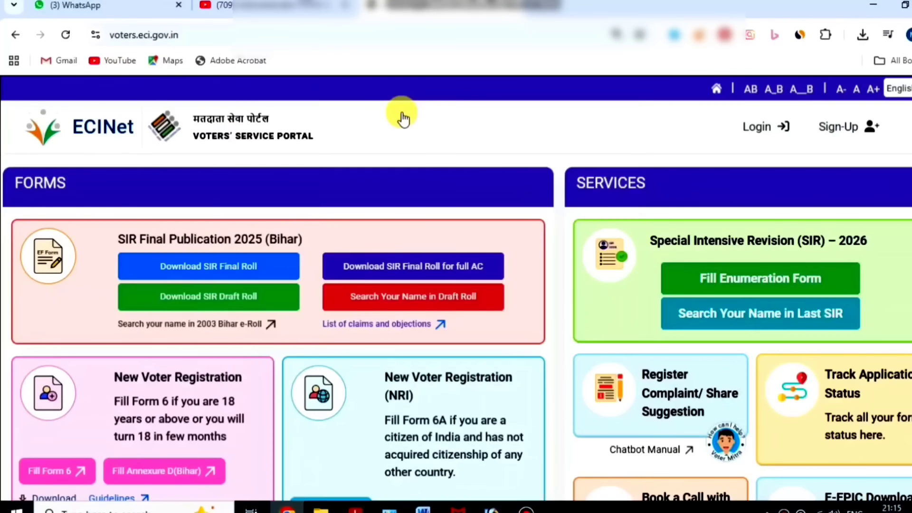
Step: Open the SIR 2026 enumeration form from the Voters' Service Portal home page
{"action": "scroll", "coordinate": [593, 190], "scroll_direction": "down", "scroll_amount": 4}
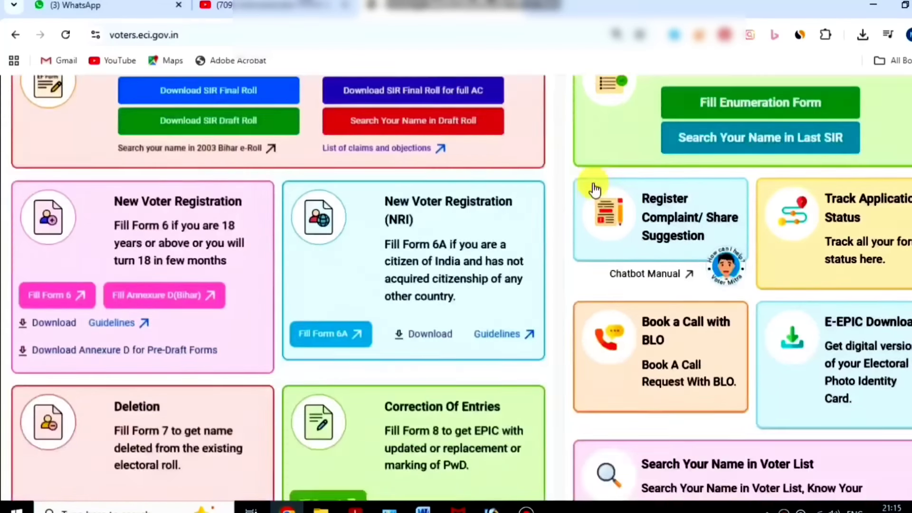
{"action": "scroll", "coordinate": [560, 213], "scroll_direction": "up", "scroll_amount": 4}
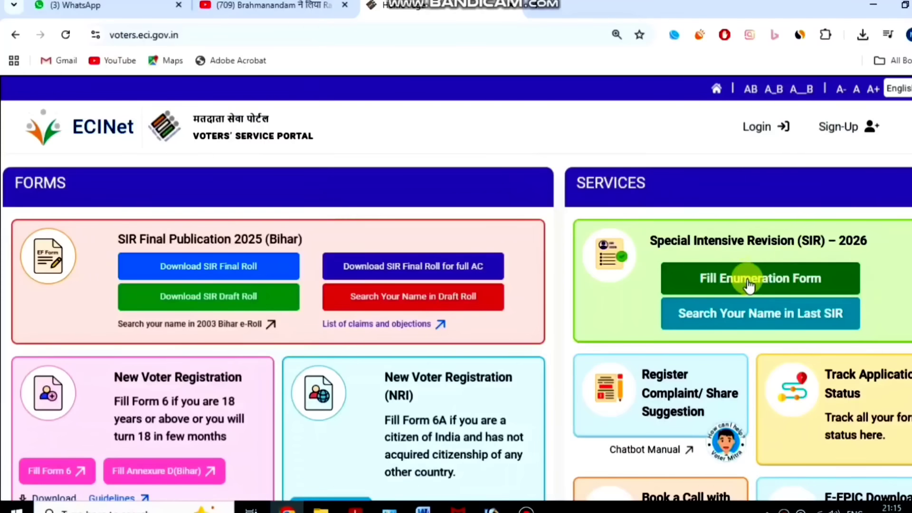
{"action": "left_click", "coordinate": [773, 282]}
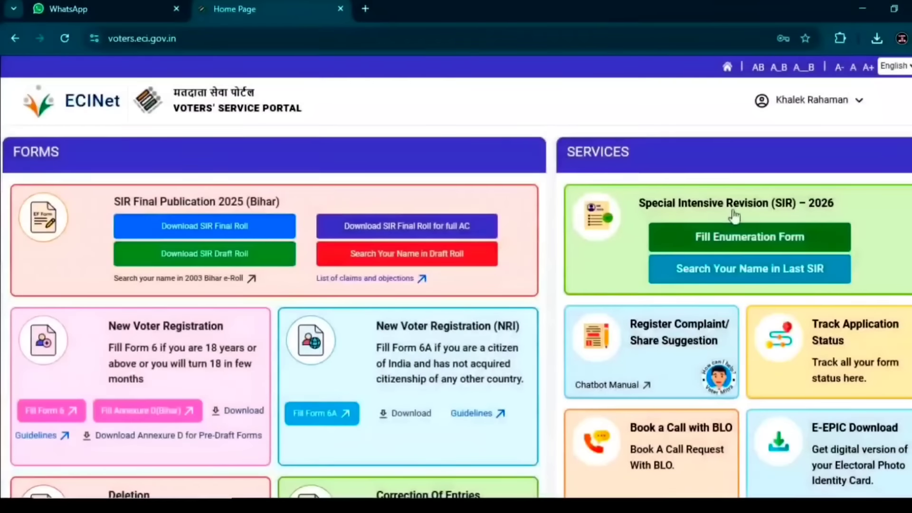